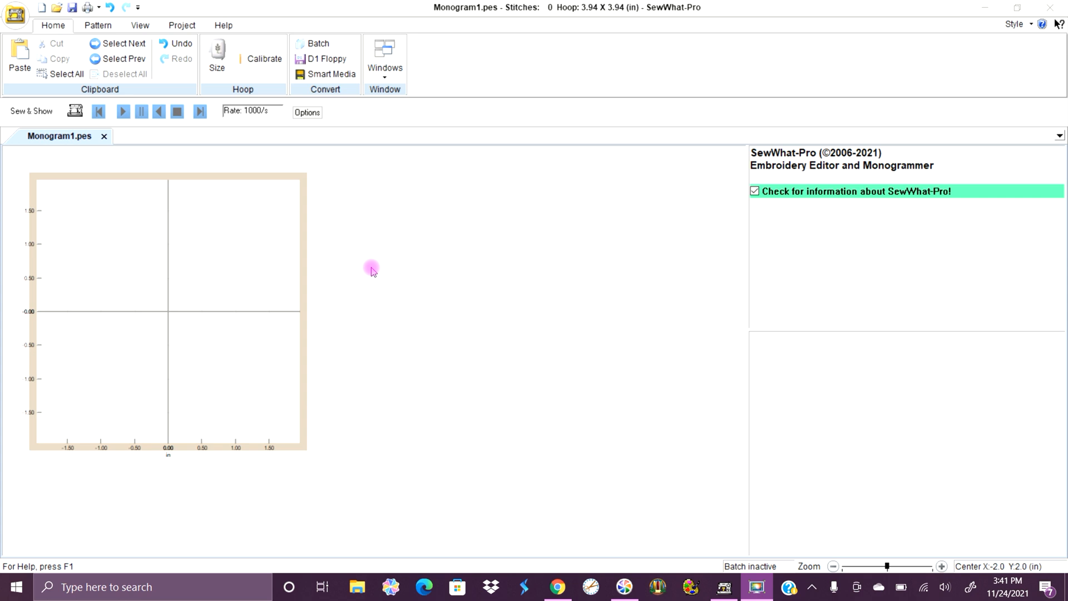
Add a circle border with the Running outline stitch type and a stitch length of 30 to the empty hoop.
left_click(92, 23)
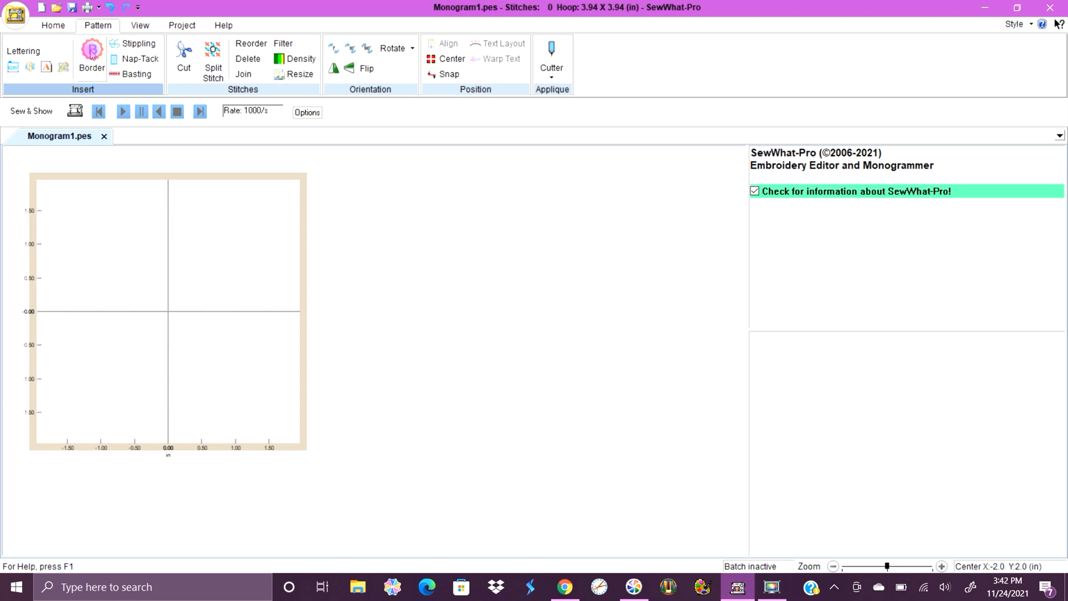
left_click(93, 54)
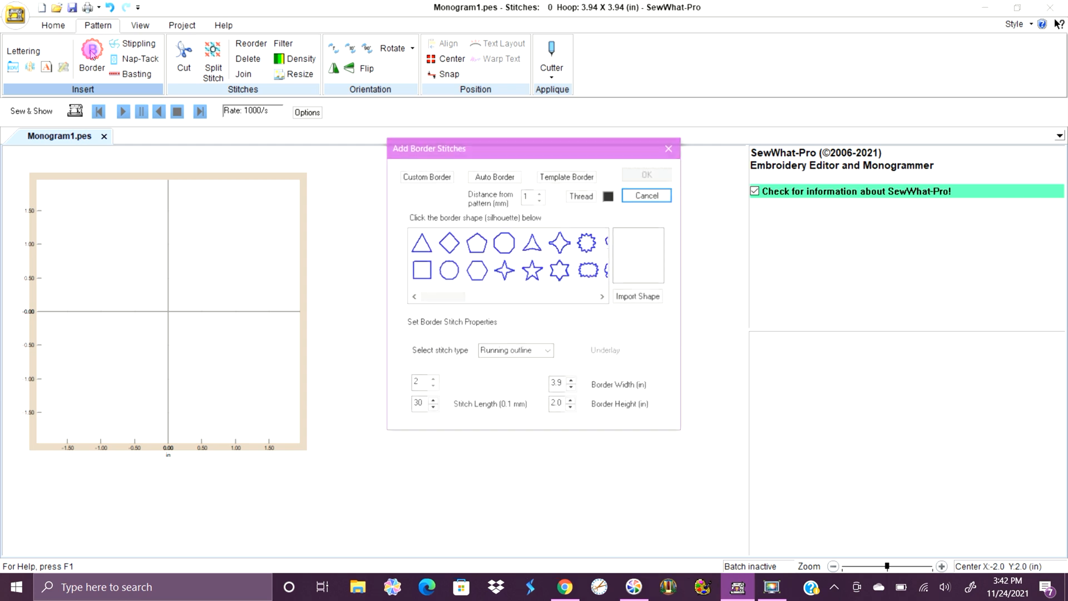
left_click(455, 272)
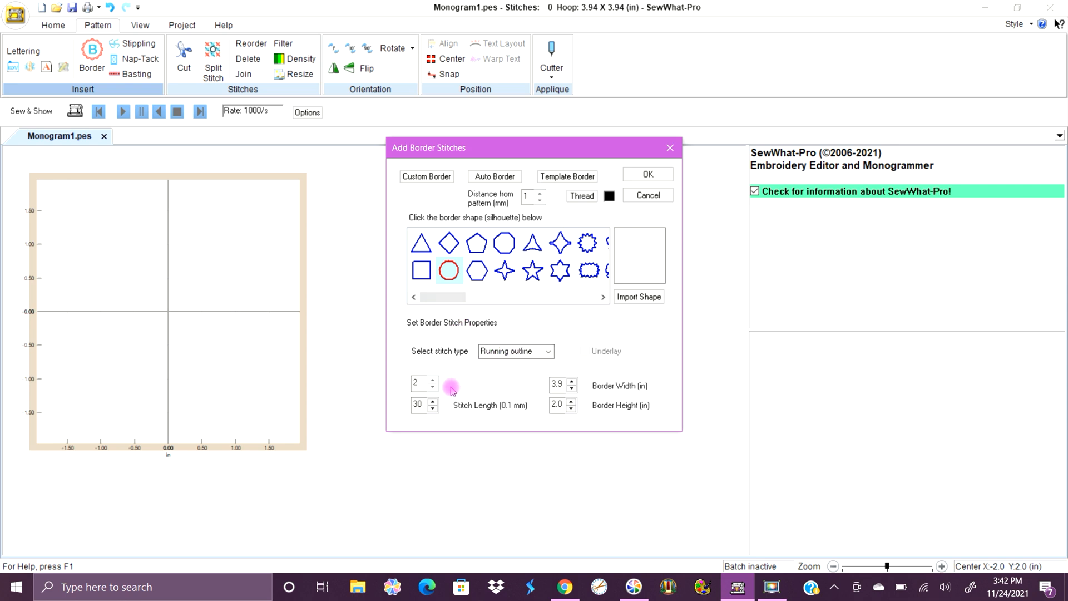
left_click(426, 404)
left_click(648, 175)
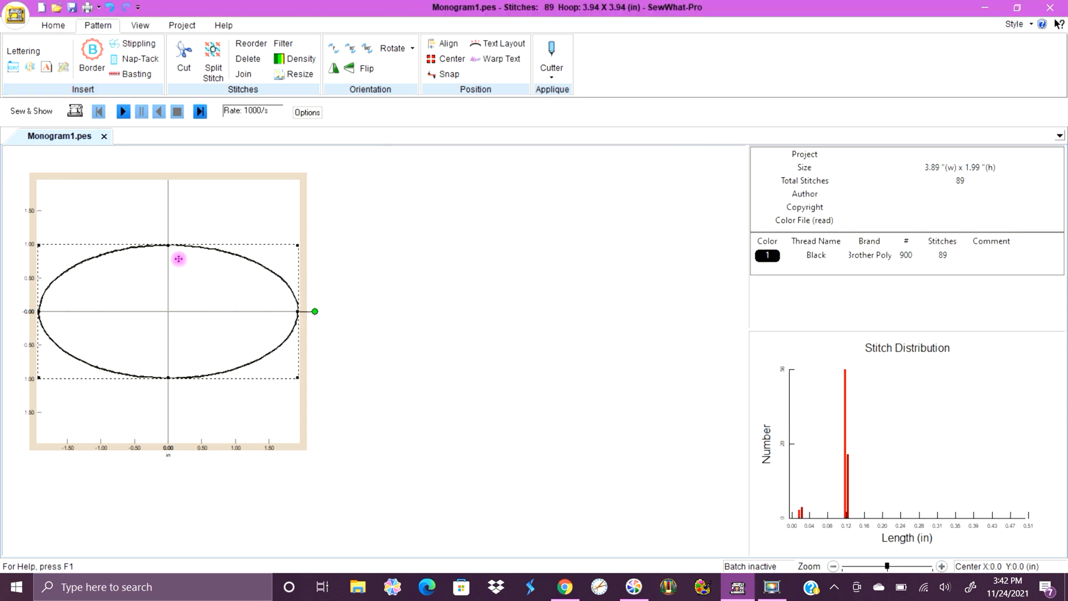
Resize the circle outline on all four sides to about 3.61 by 3.60 in, centred in the hoop.
left_click_drag(168, 244, 165, 192)
left_click_drag(167, 377, 165, 433)
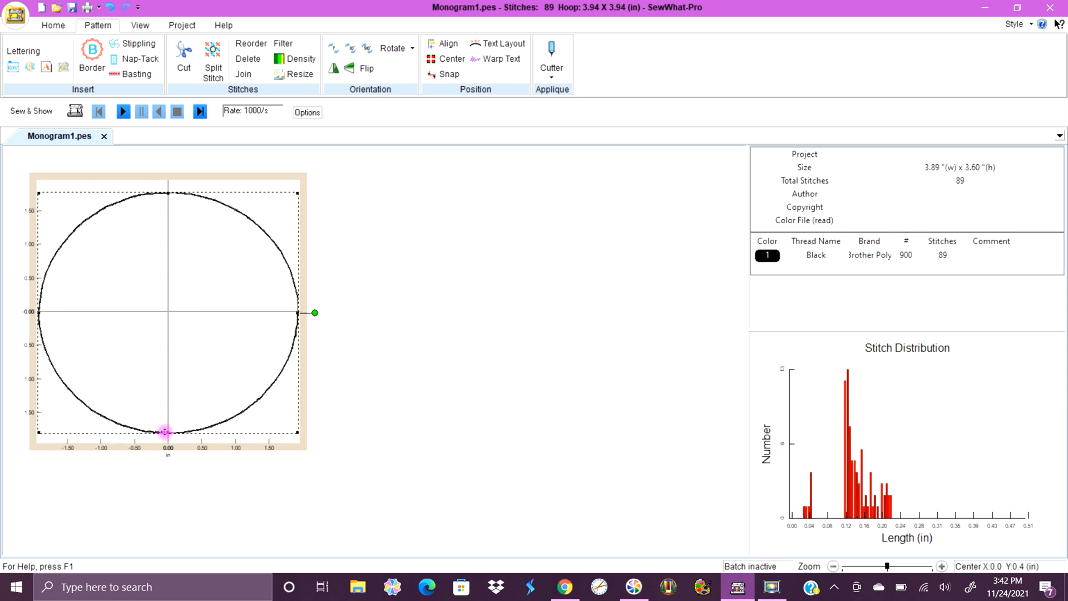
left_click_drag(37, 312, 47, 313)
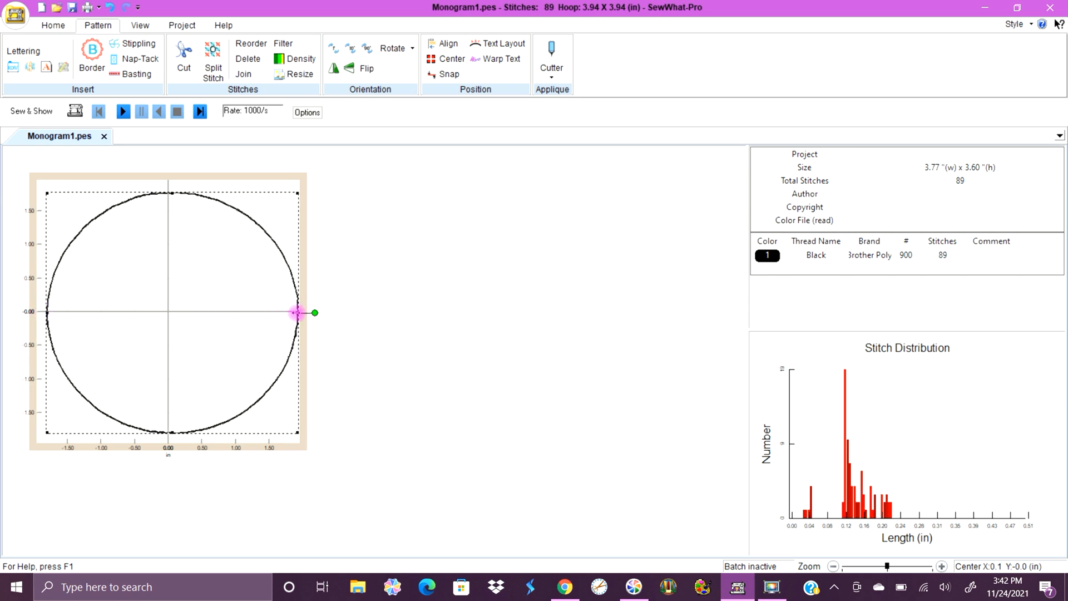
left_click_drag(297, 313, 287, 313)
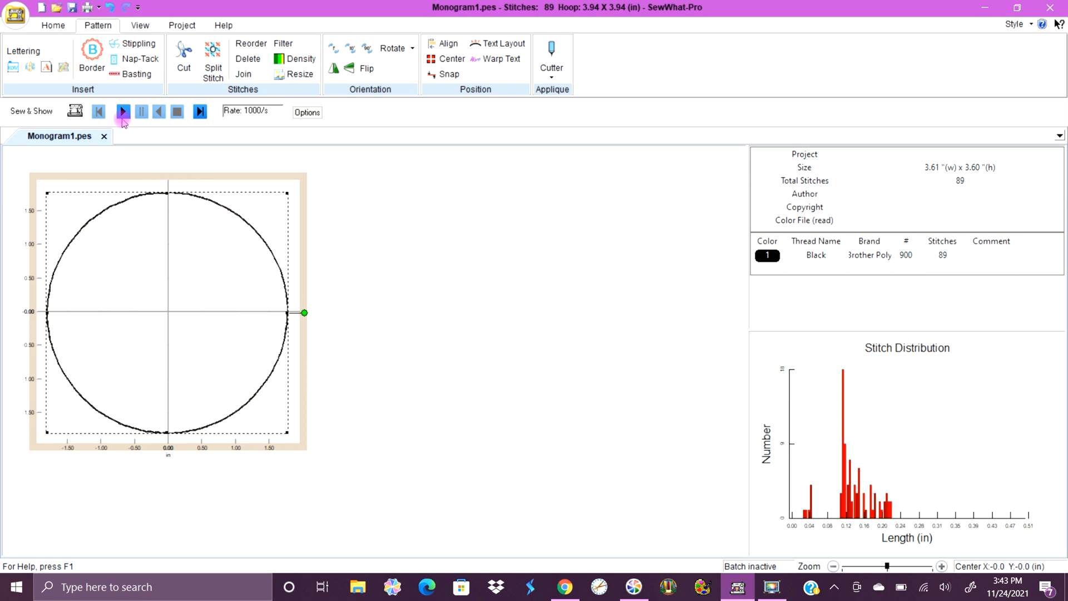
Copy the circle outline and paste a duplicate directly on top of it as a second thread colour.
left_click(54, 25)
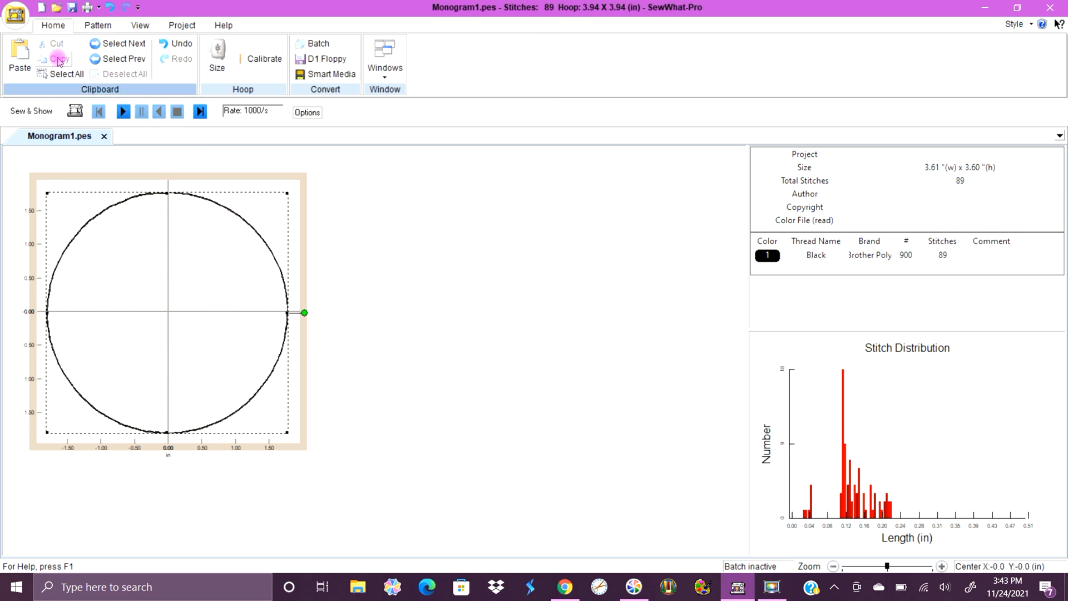
left_click(306, 177)
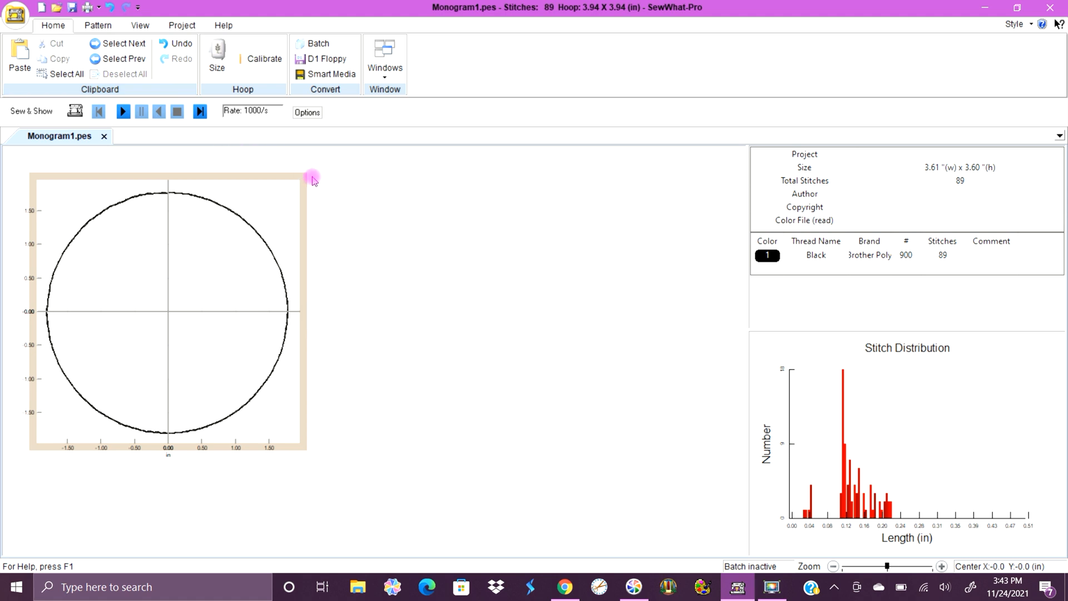
left_click(20, 59)
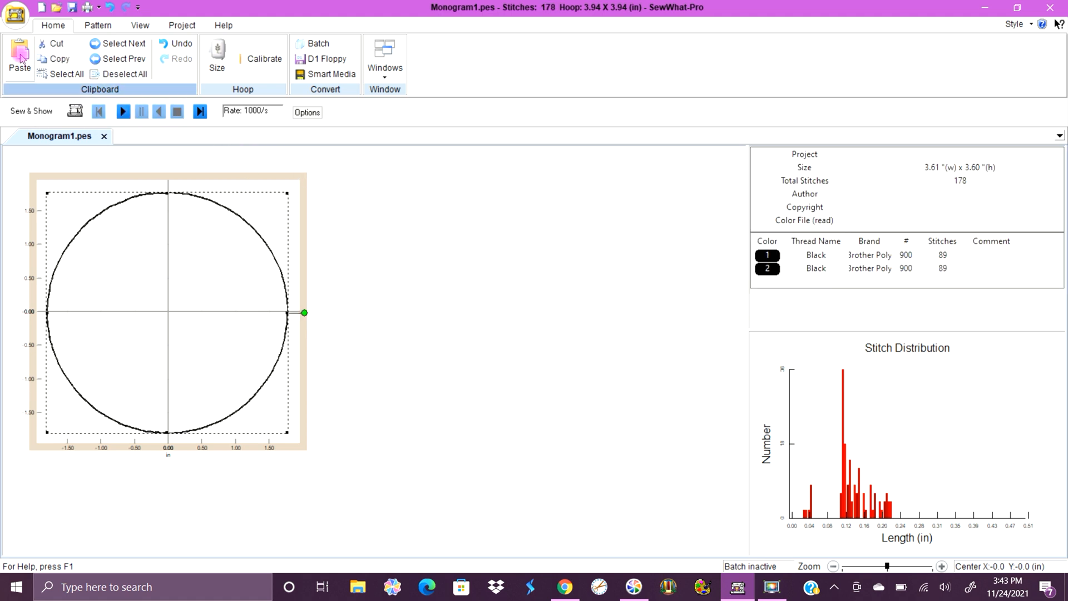
Label the two circle threads with the comments "die line" for colour 1 and "tack down" for colour 2.
left_click(767, 257)
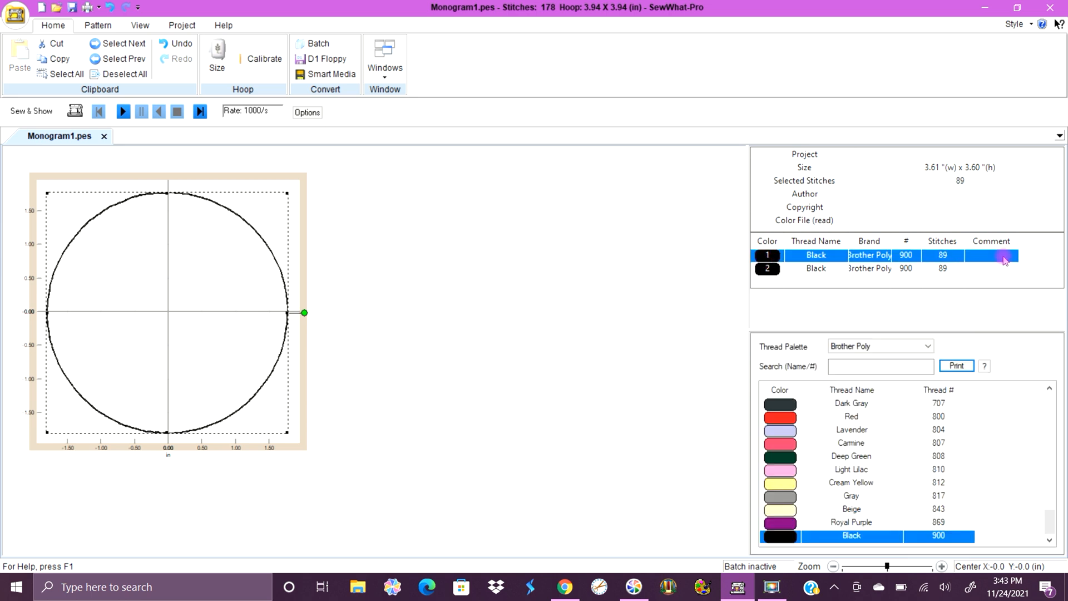
left_click(1004, 257)
type("di")
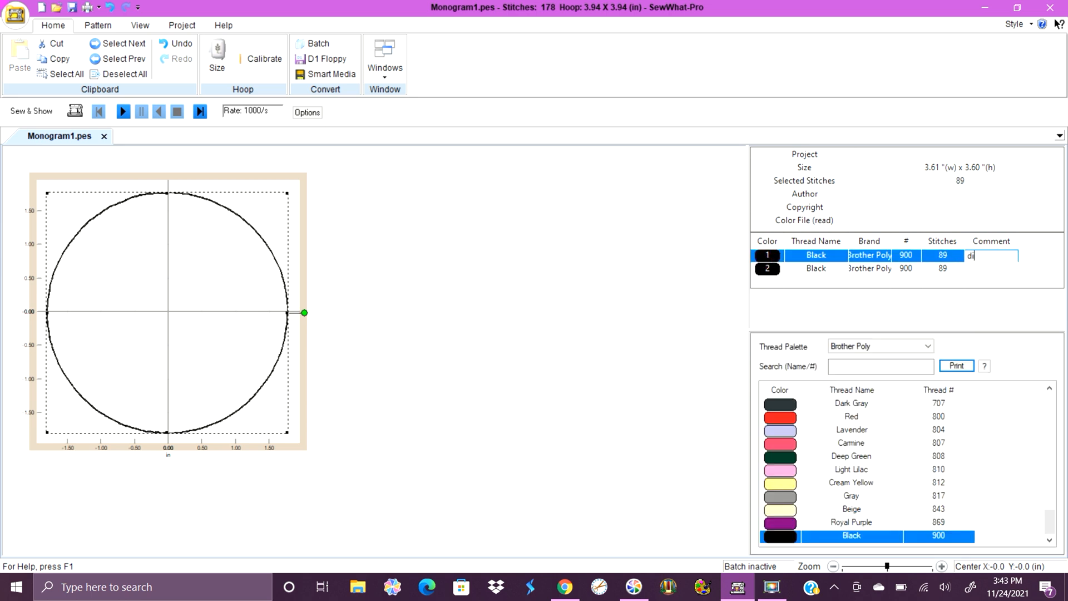
type("e line")
left_click(977, 269)
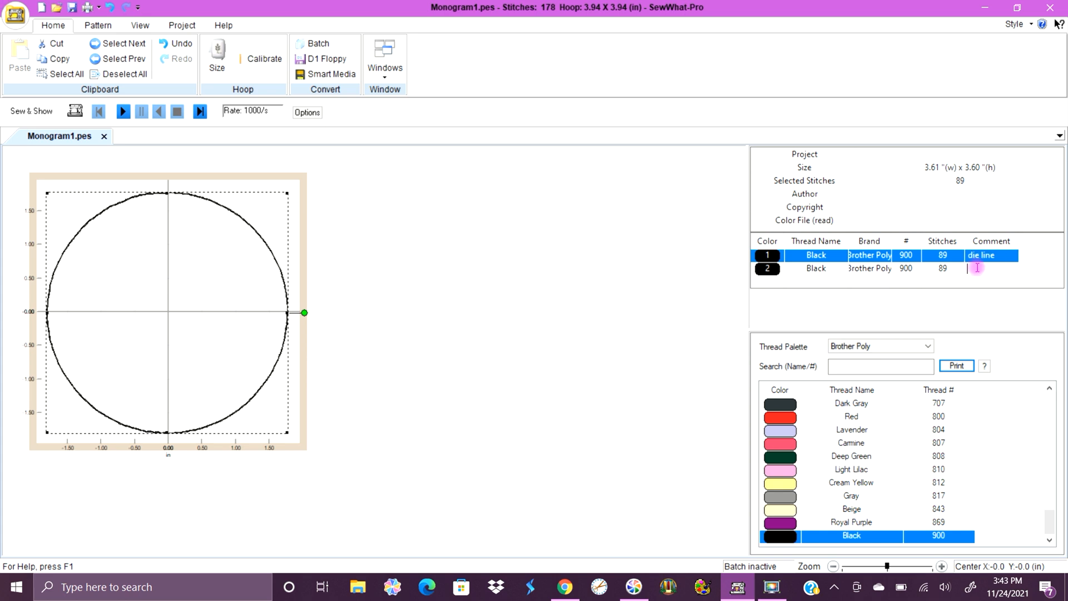
type("tack down")
left_click(503, 298)
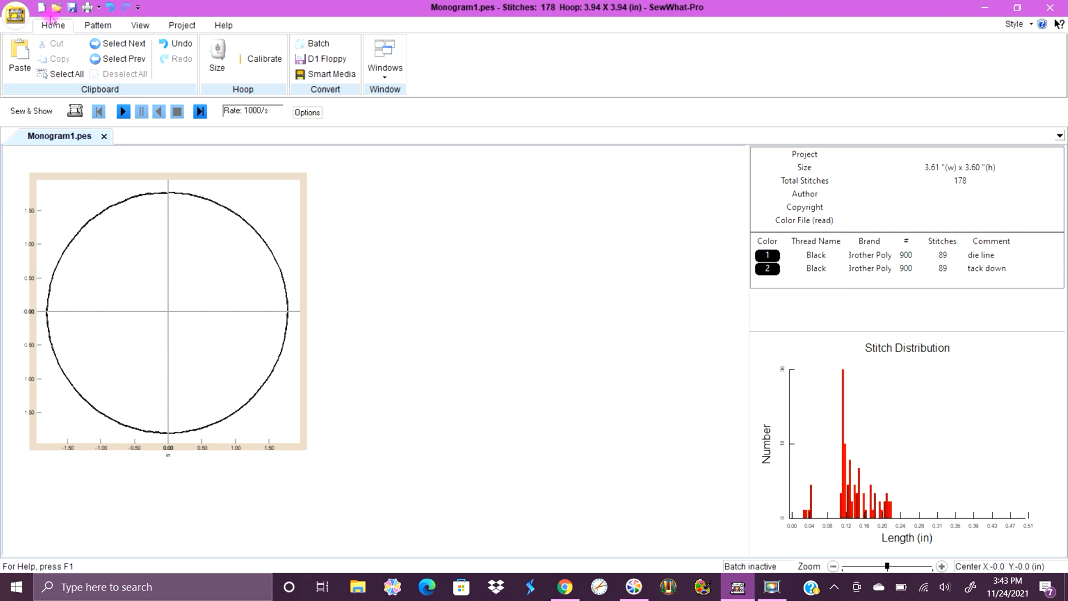
Add a Christmas tree border in Running outline and narrow it to about 2.02 in wide, centred inside the circle.
left_click(97, 25)
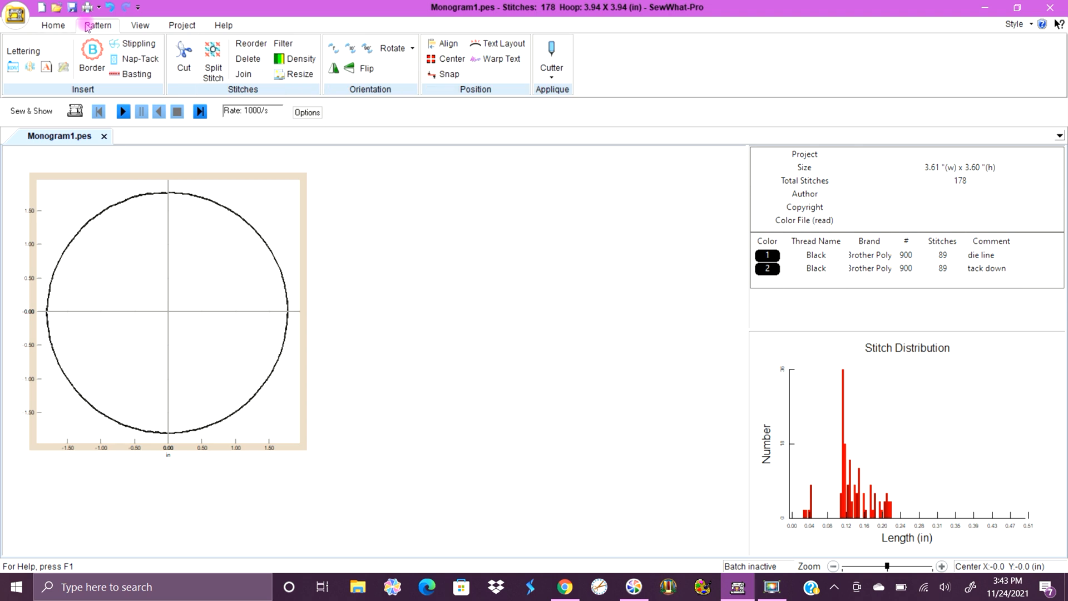
left_click(92, 52)
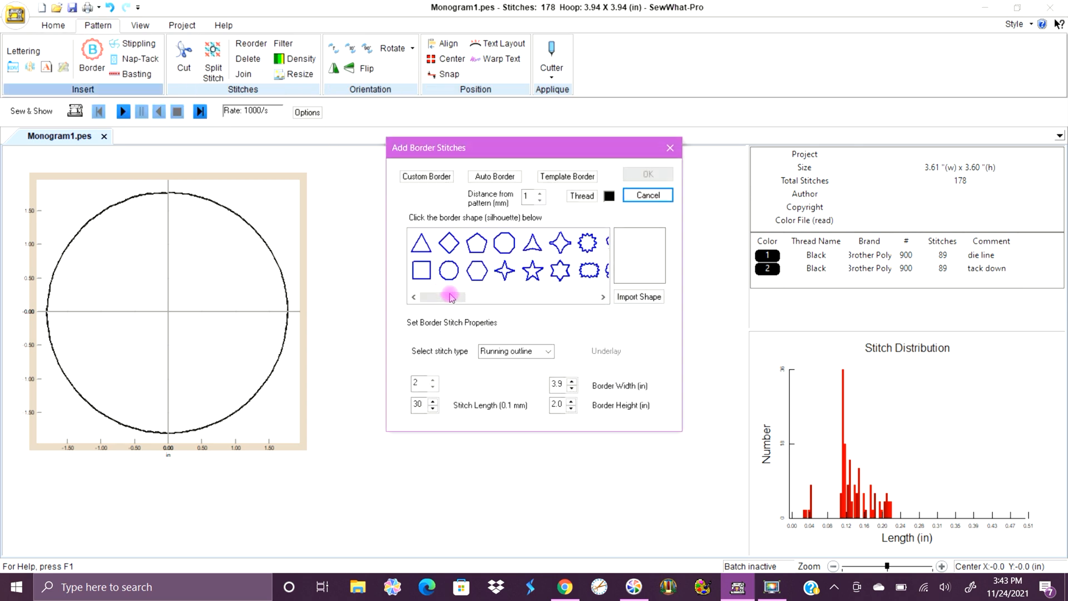
left_click_drag(452, 297, 572, 300)
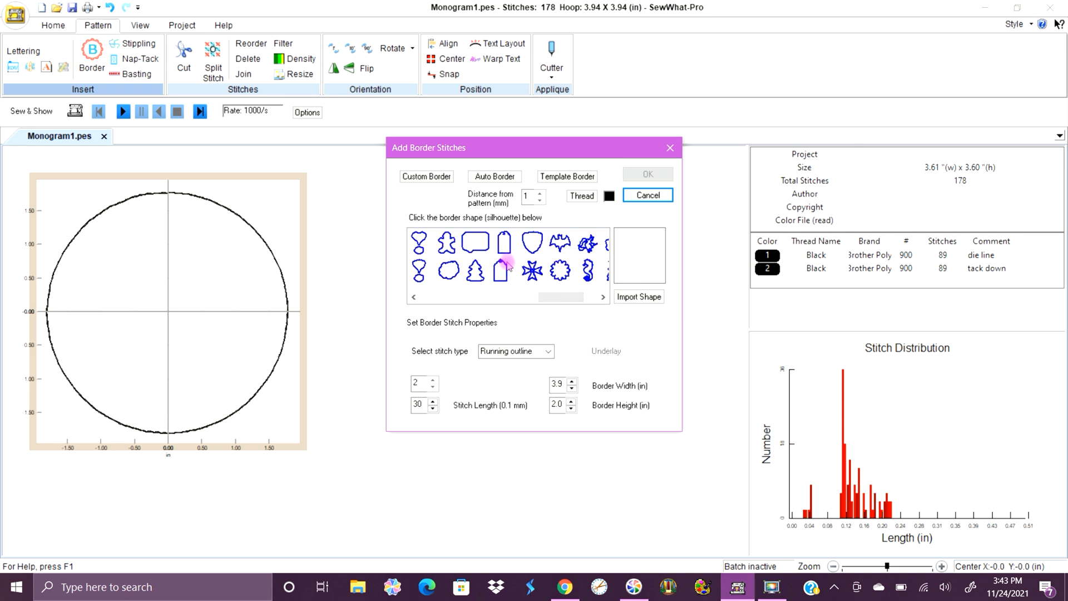
left_click(481, 271)
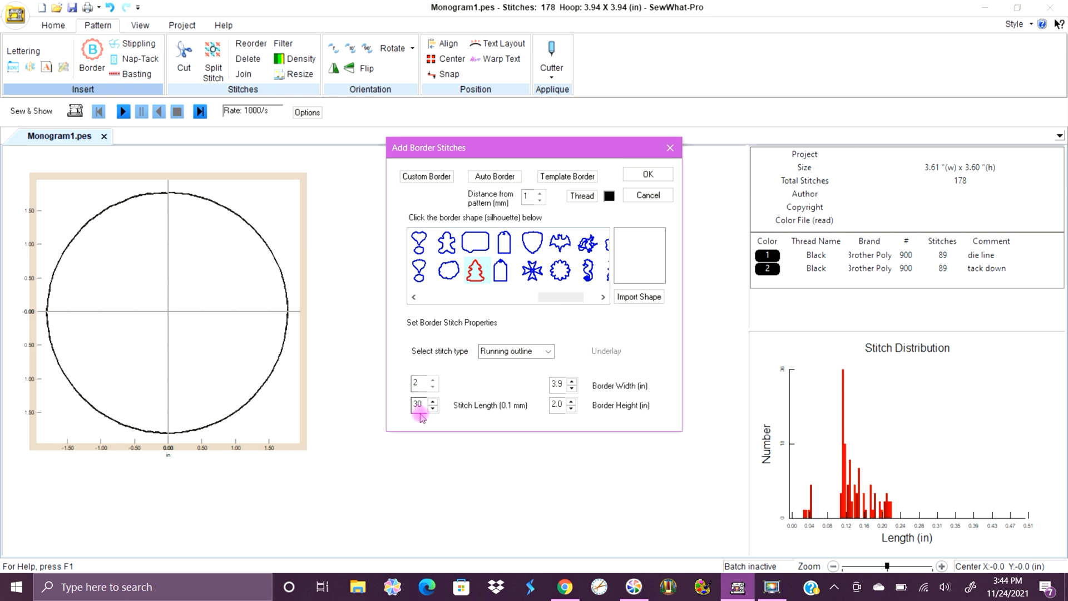
left_click(649, 174)
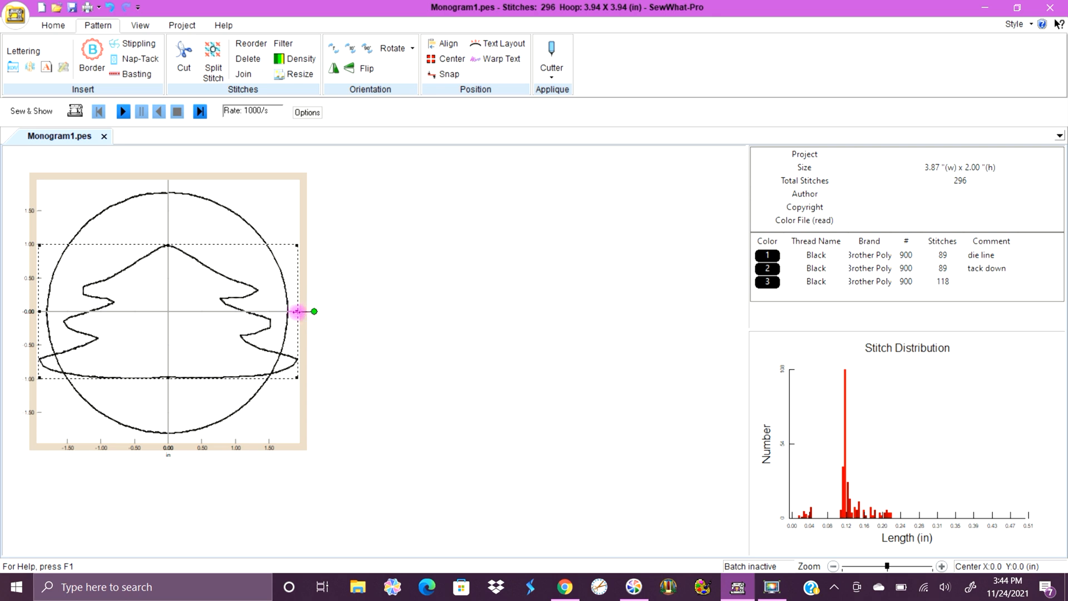
left_click_drag(300, 311, 229, 305)
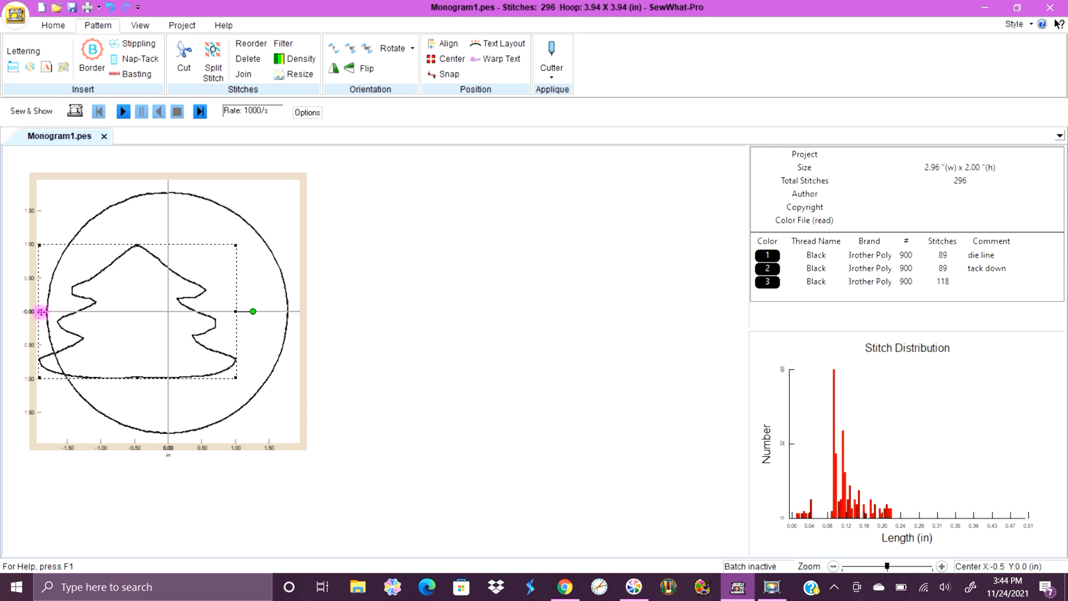
left_click_drag(40, 311, 103, 312)
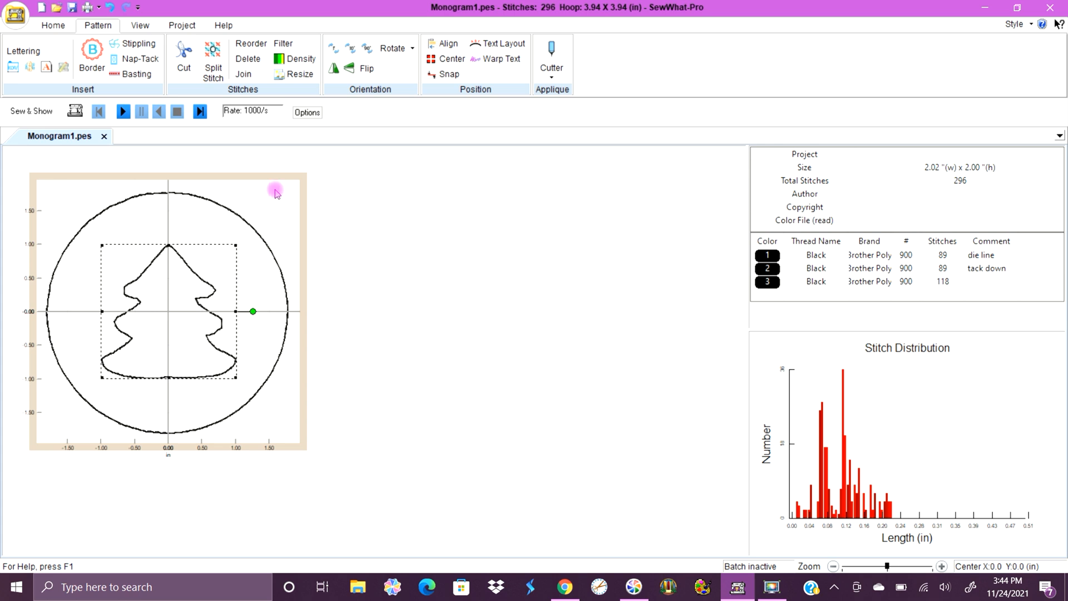
Copy the tree outline and paste a duplicate directly on top of it as a fourth thread colour.
left_click(51, 24)
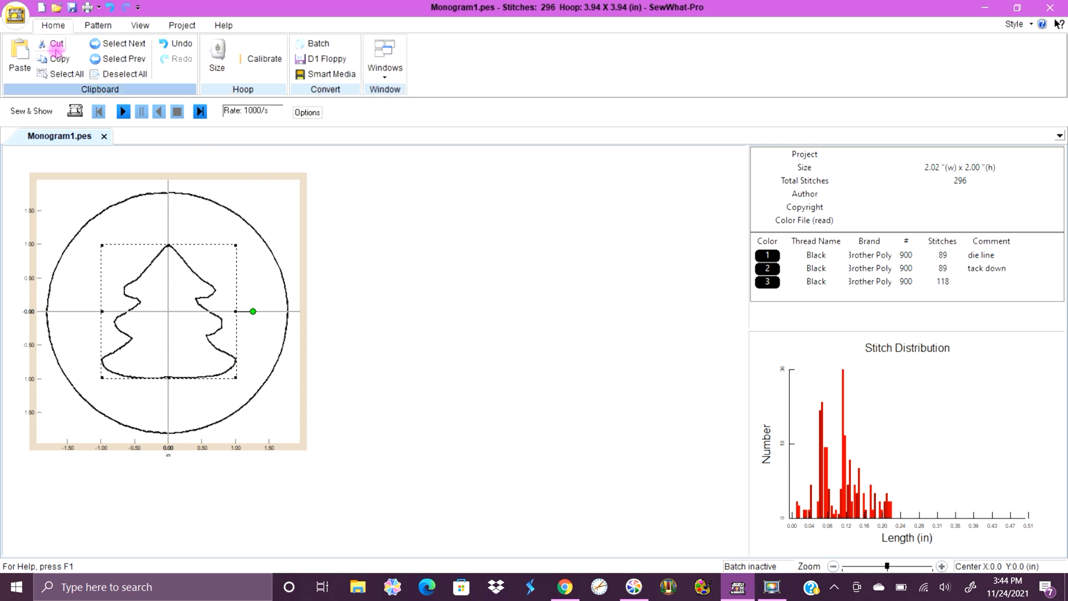
left_click(300, 215)
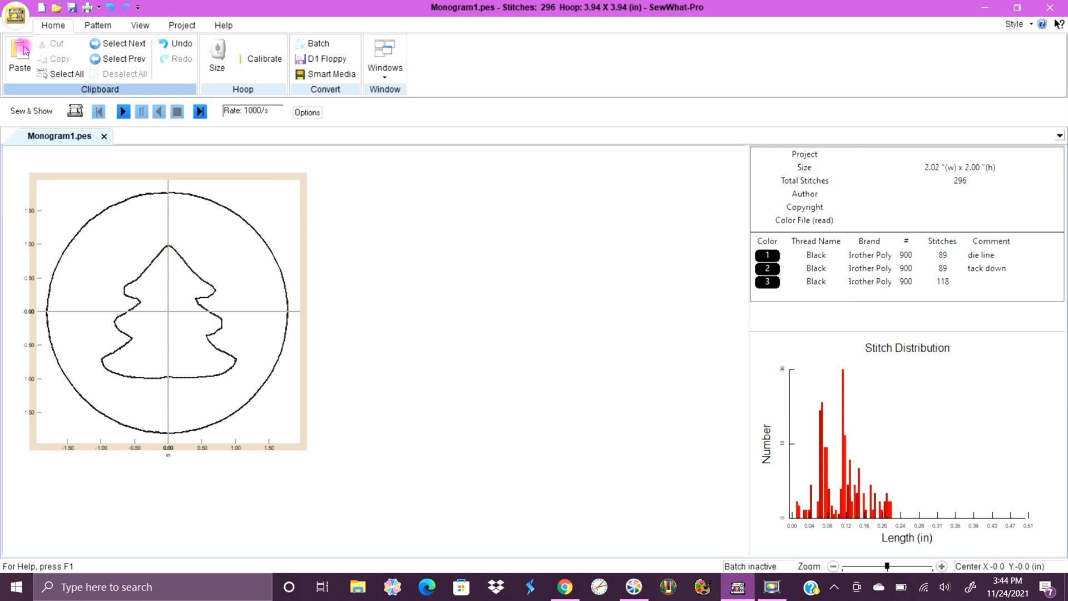
left_click(21, 53)
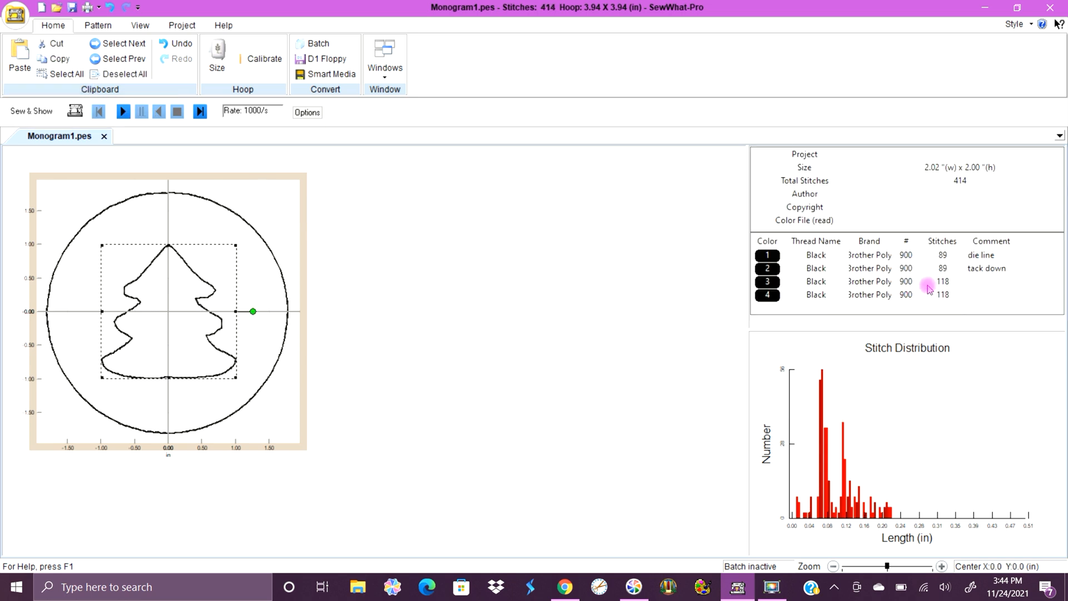
Label the two tree threads with the comments "die line" for colour 3 and "tack down" for colour 4.
left_click(970, 284)
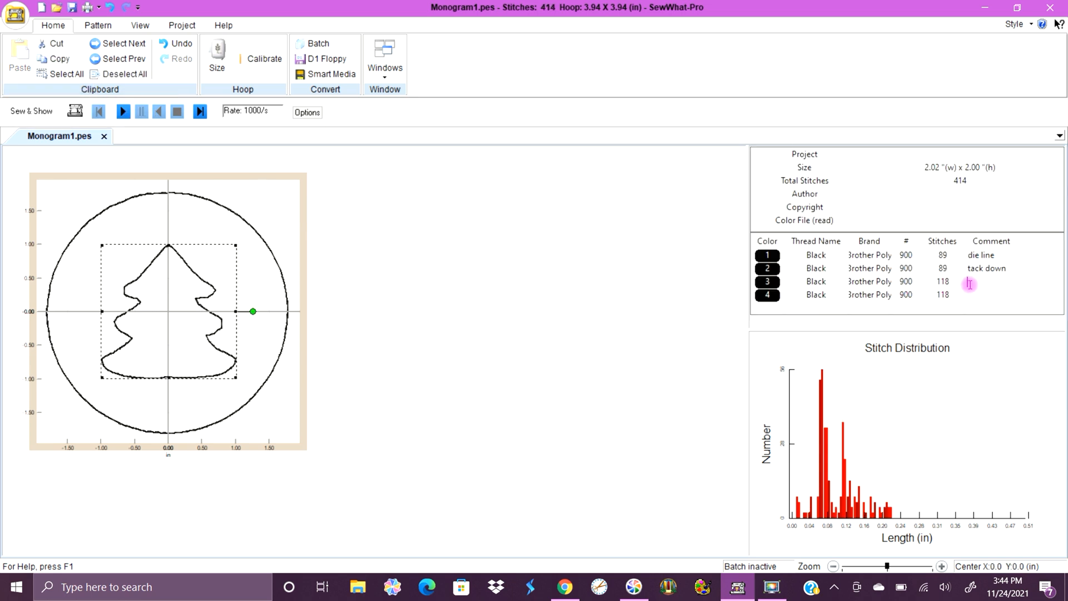
type("die line")
left_click(988, 297)
type("tack dow")
left_click(988, 299)
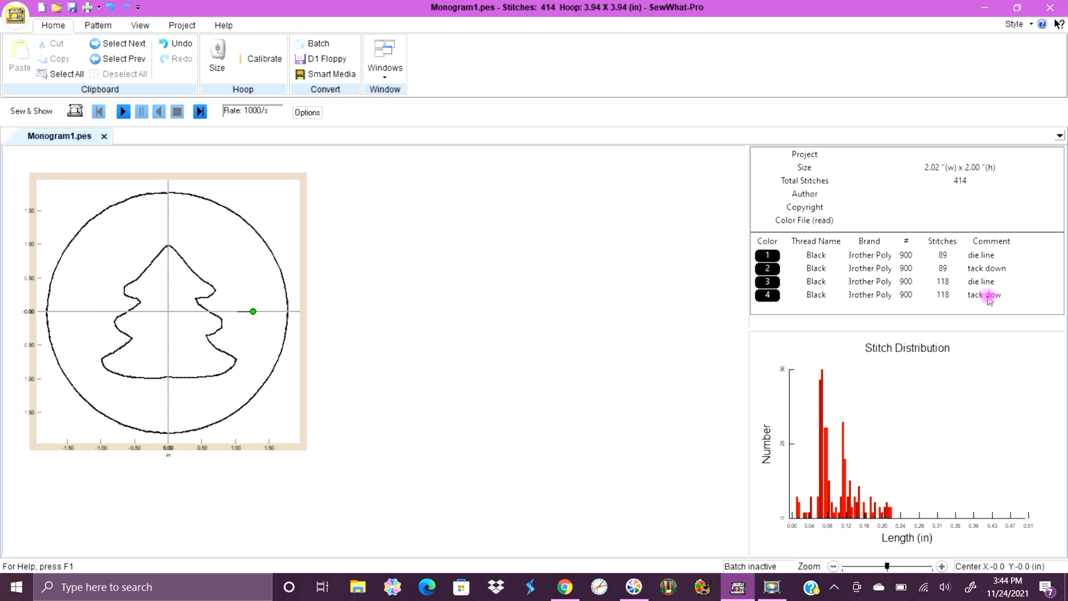
left_click(1001, 295)
left_click(769, 296)
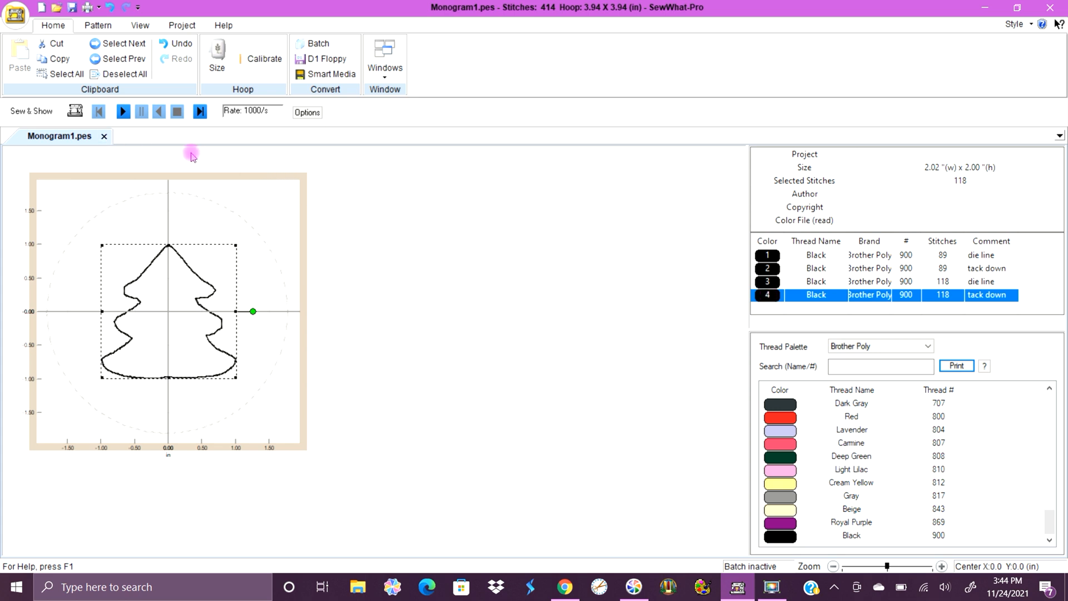
Add another Christmas tree border, using the Bean outline stitch type.
left_click(89, 27)
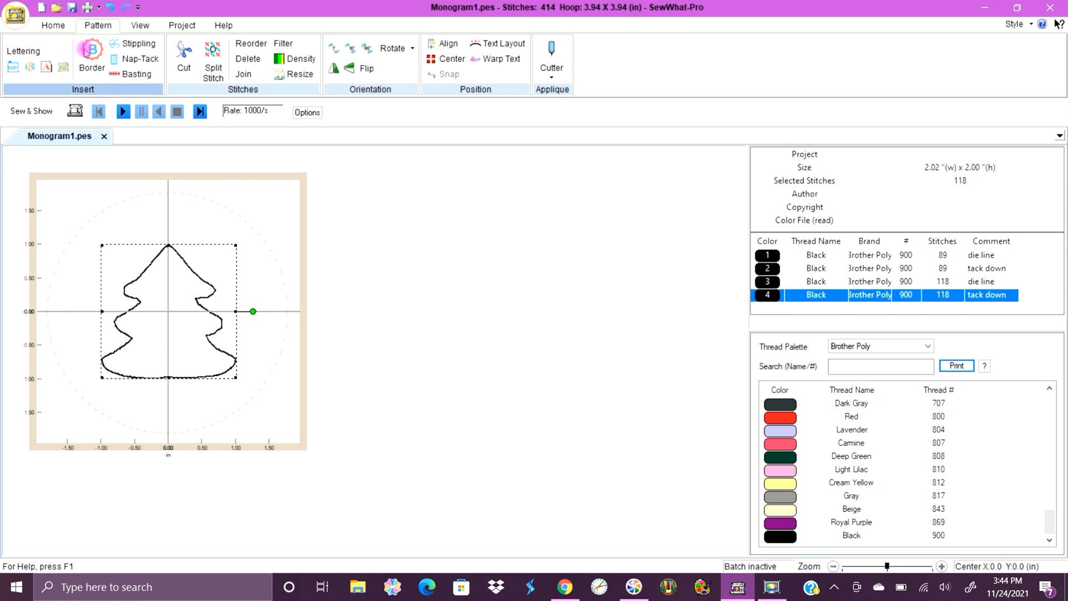
left_click(86, 52)
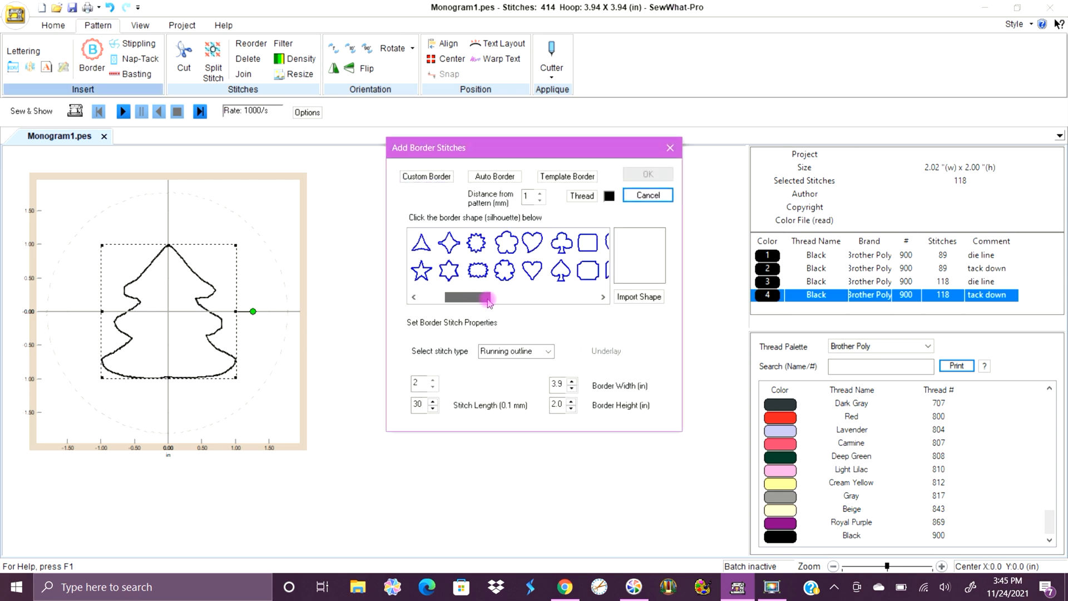
left_click_drag(489, 301, 576, 309)
left_click(509, 278)
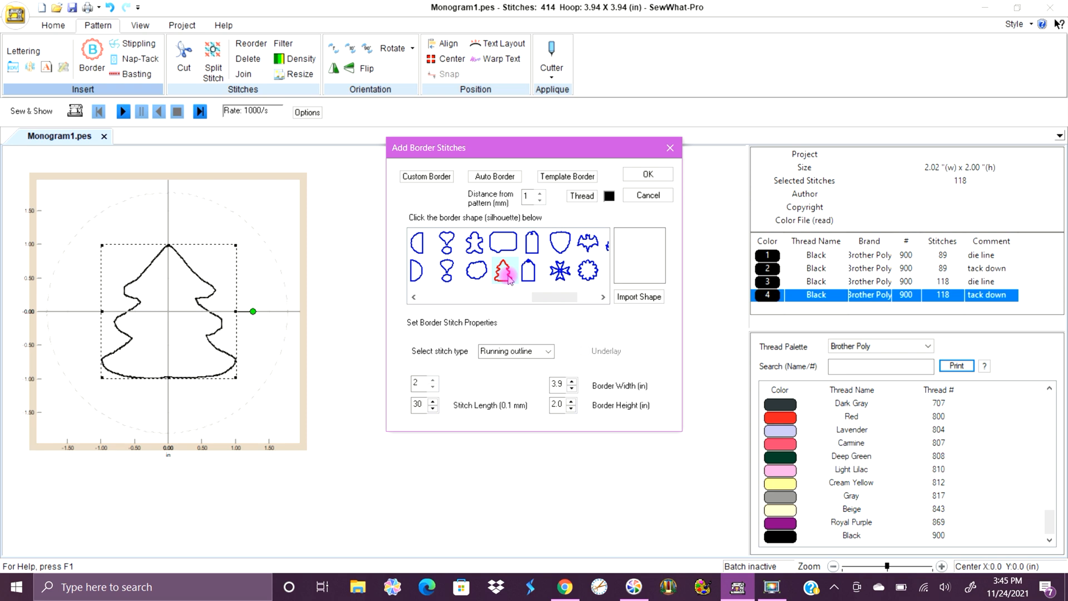
left_click(540, 351)
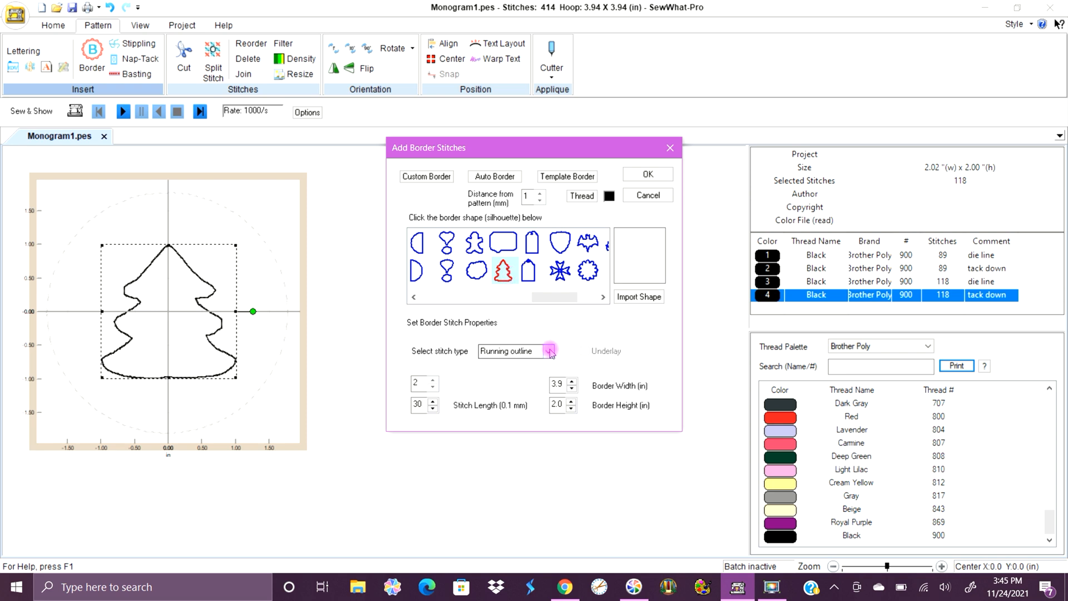
left_click(529, 383)
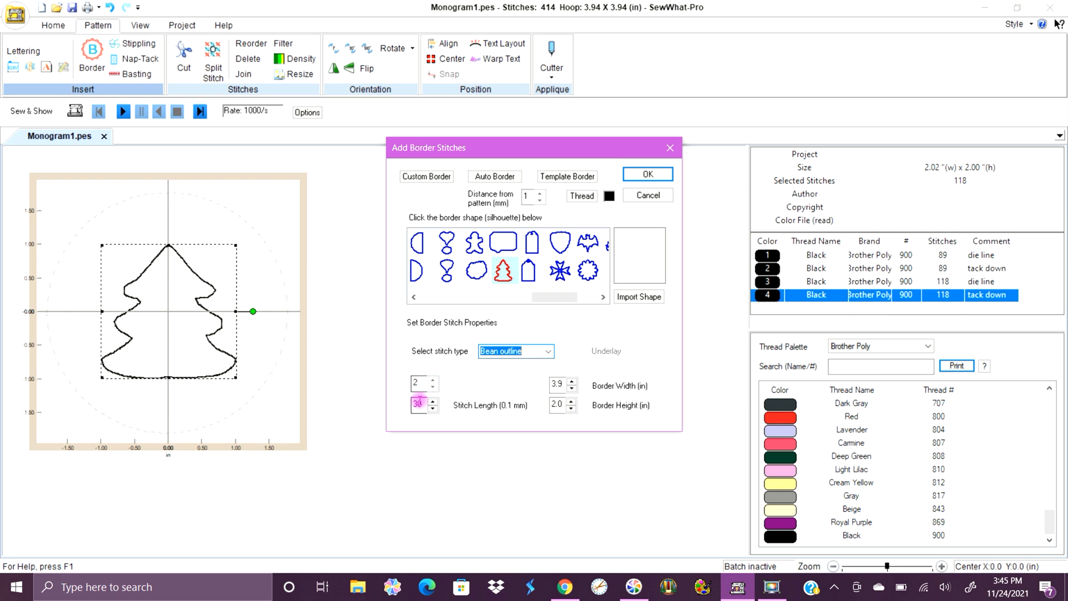
left_click(645, 176)
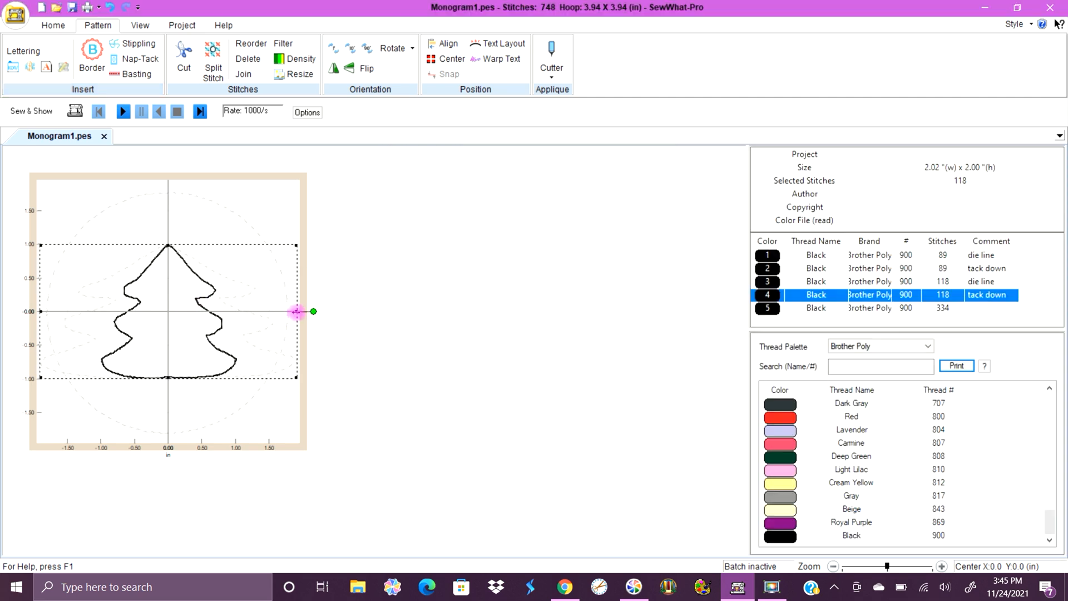
Narrow the selected tree stitching from both sides to about 1.09 in wide, centred in the hoop.
left_click_drag(296, 311, 237, 302)
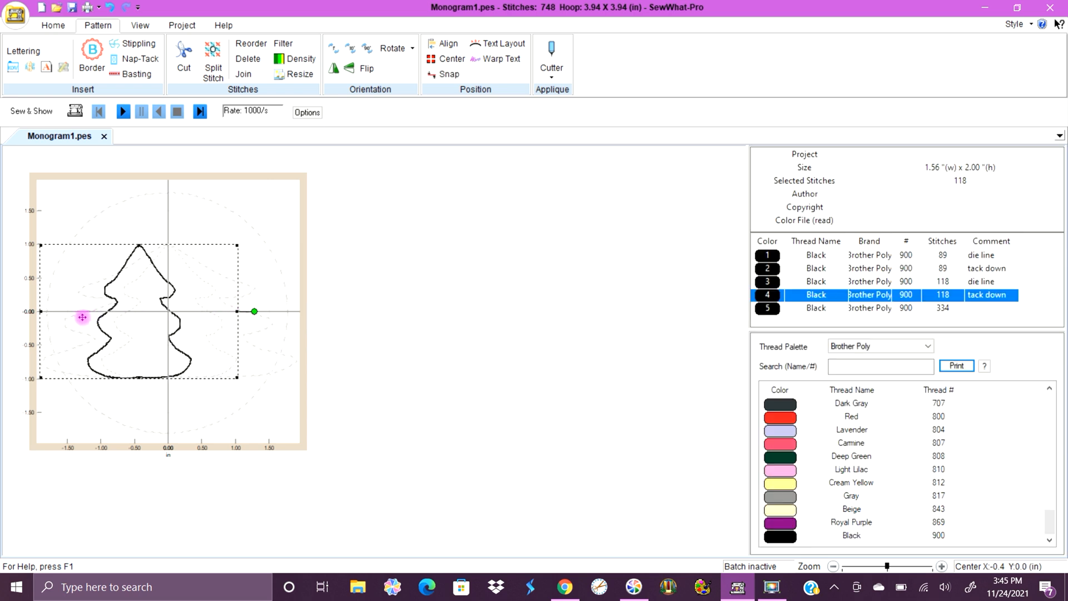
left_click_drag(42, 311, 100, 326)
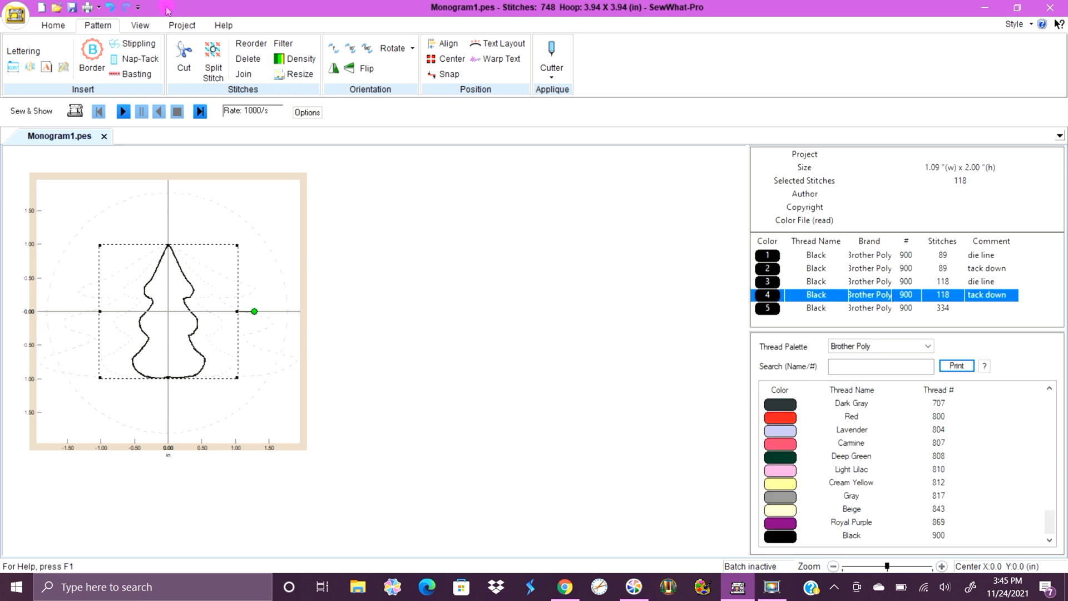
Undo the narrowing of the tack-down tree and resize the final bean-stitch tree to about 2.01 in wide, matching it.
left_click(115, 8)
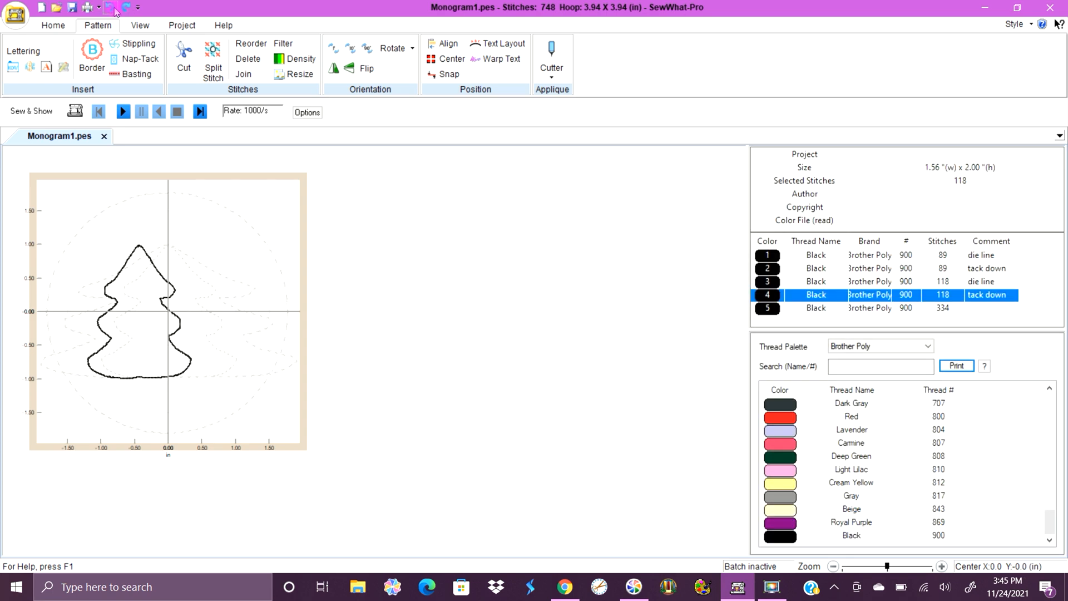
left_click(286, 362)
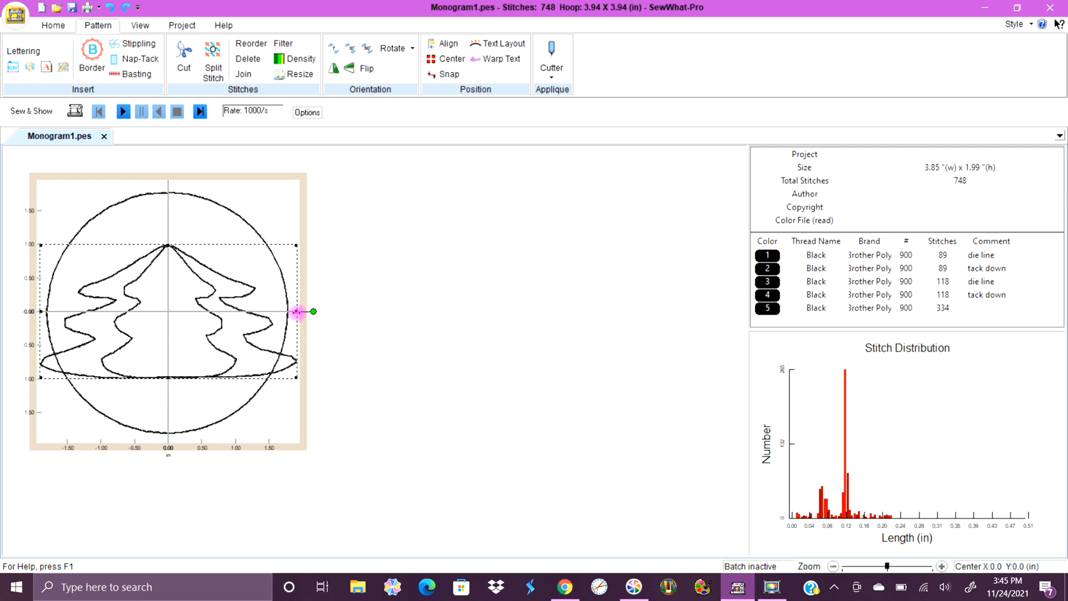
left_click_drag(297, 312, 237, 305)
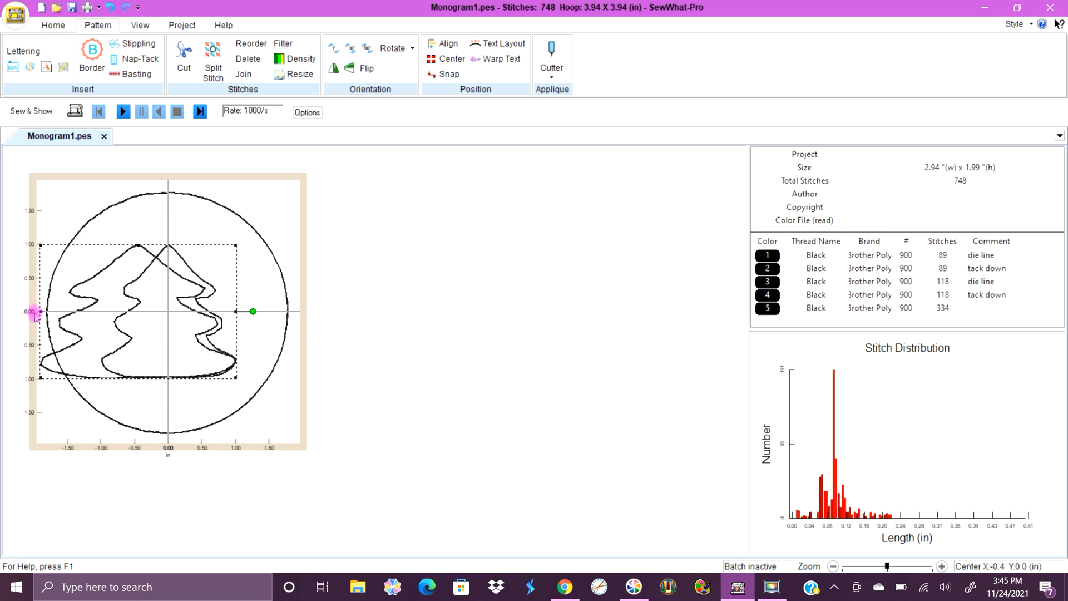
left_click_drag(39, 311, 103, 316)
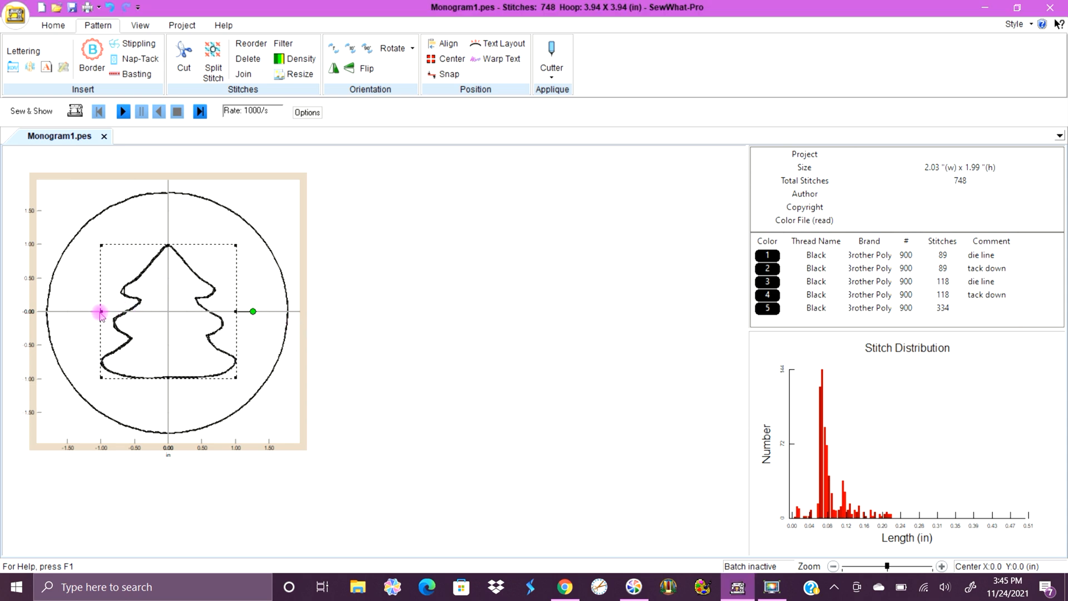
left_click_drag(100, 311, 102, 312)
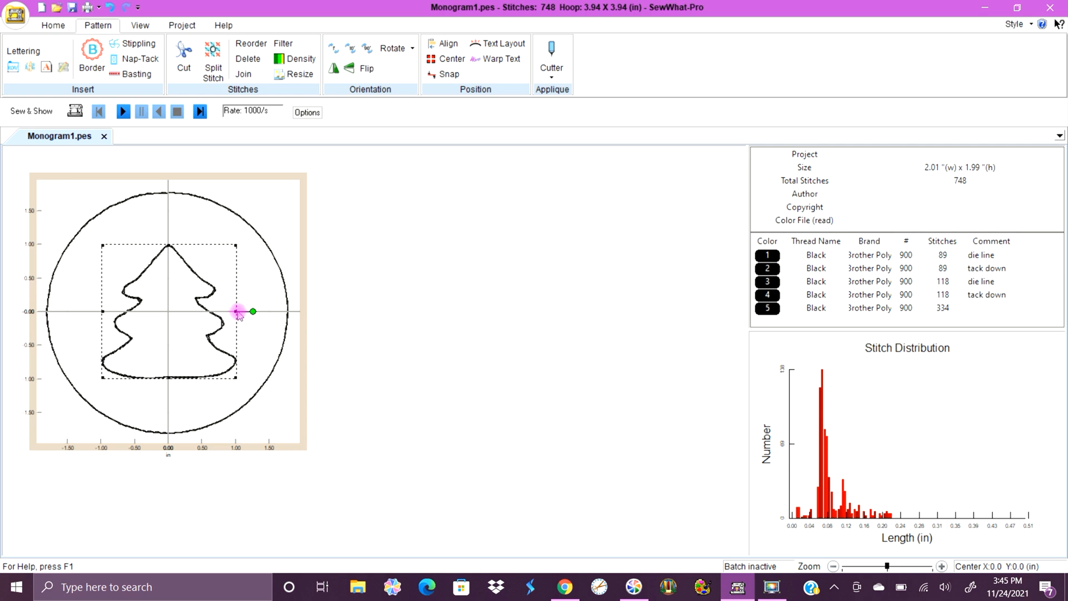
left_click_drag(236, 312, 234, 311)
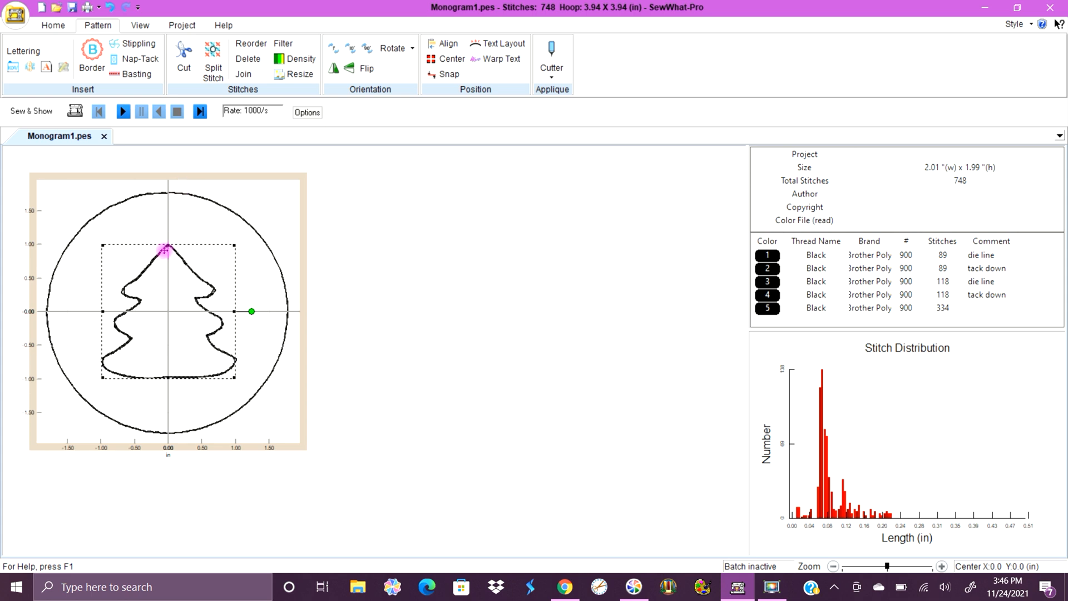
left_click(197, 217)
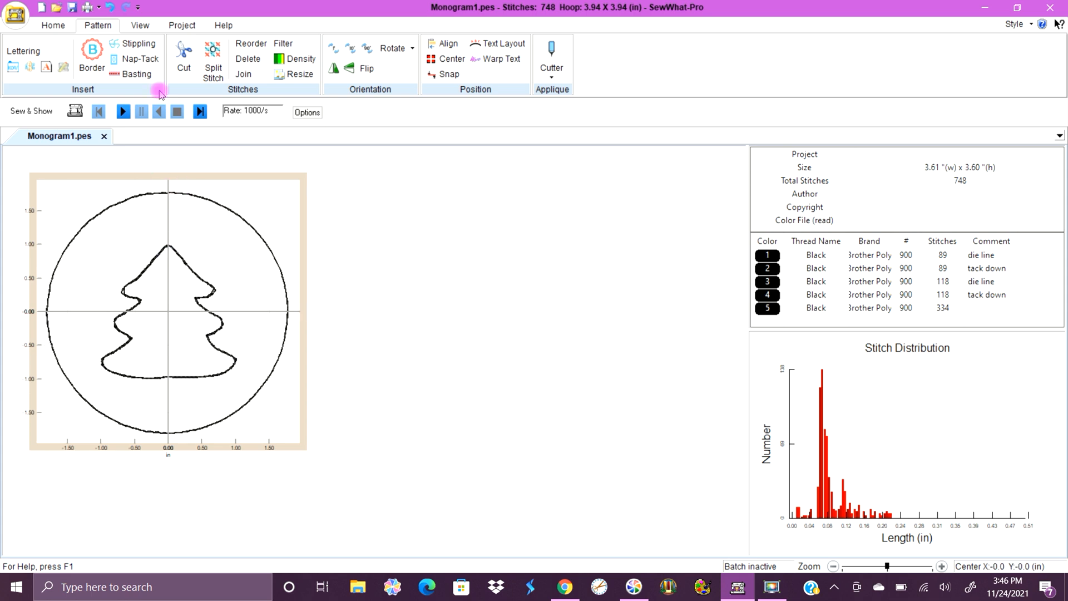
Add a circle border using the Bean outline stitch type with a stitch length of 30.
left_click(92, 50)
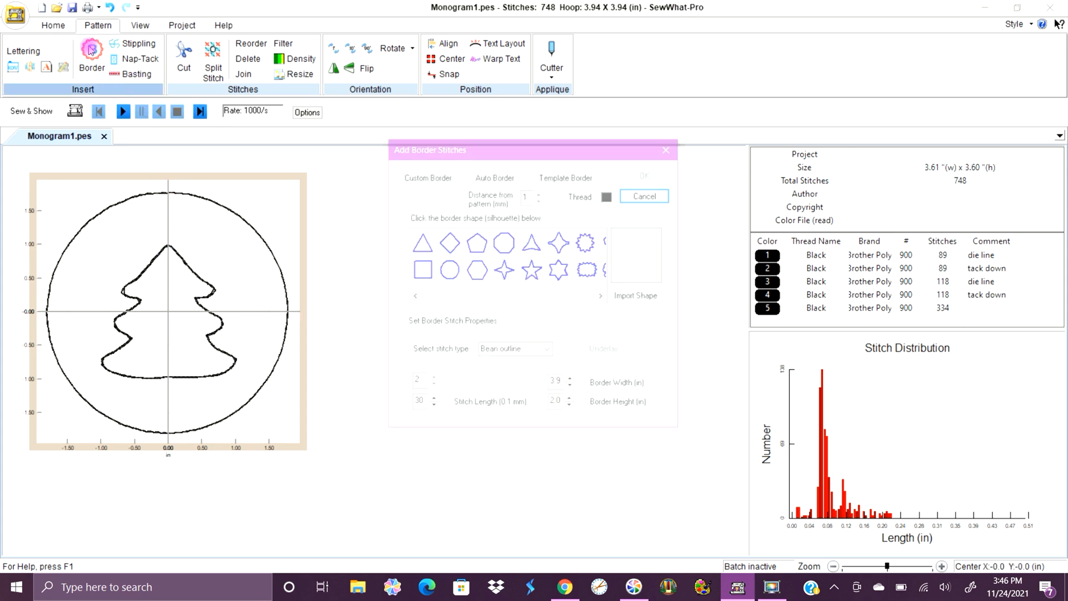
left_click(450, 271)
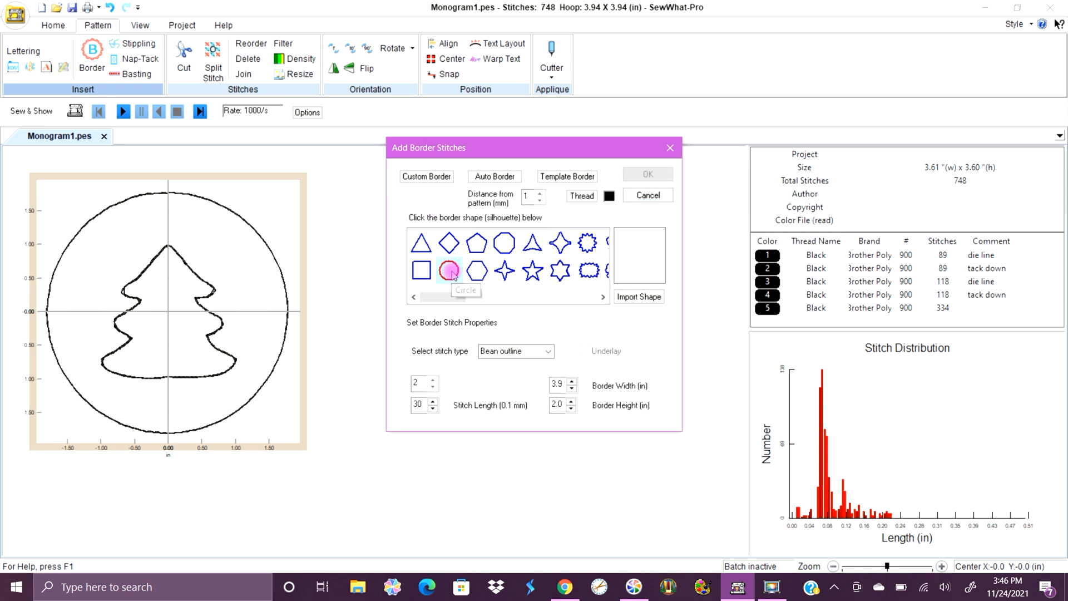
left_click(420, 381)
left_click(418, 404)
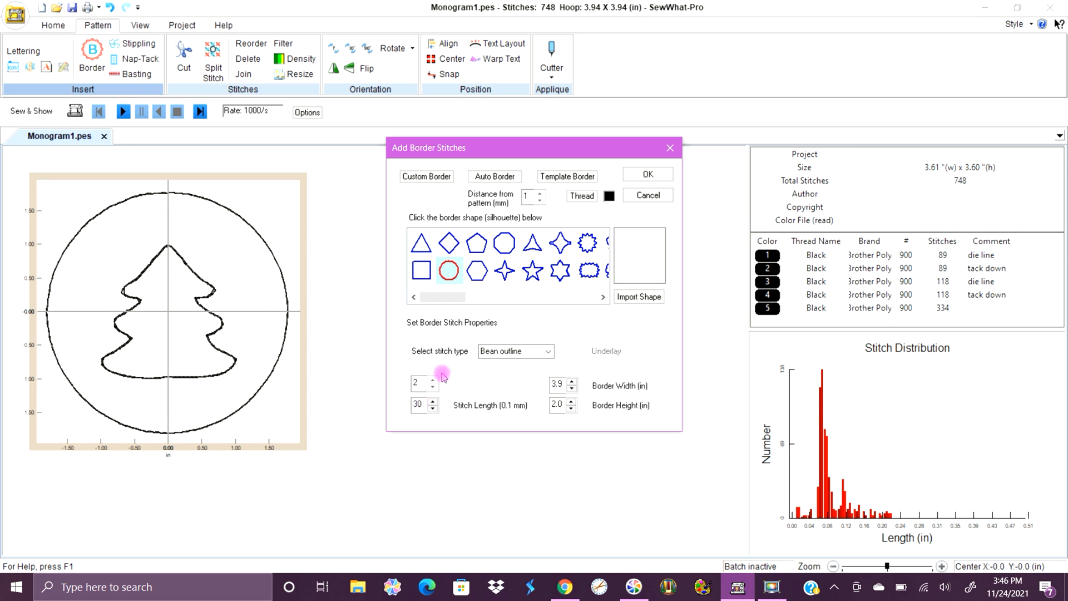
left_click(645, 175)
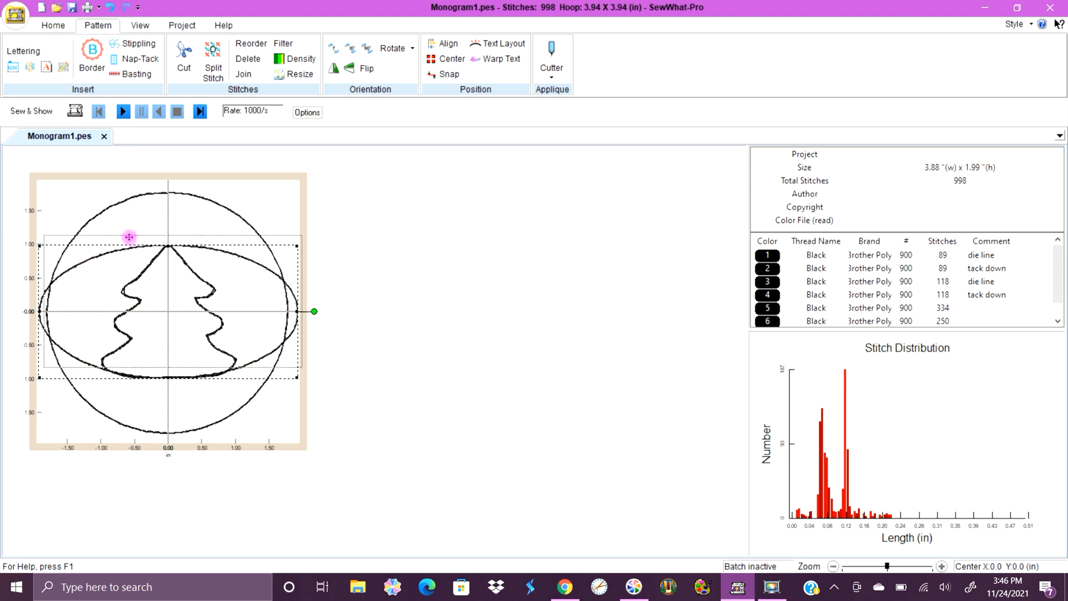
Resize the new bean-stitch circle to about 3.67 by 3.63 in so it lies over the existing circle.
left_click_drag(153, 246, 170, 192)
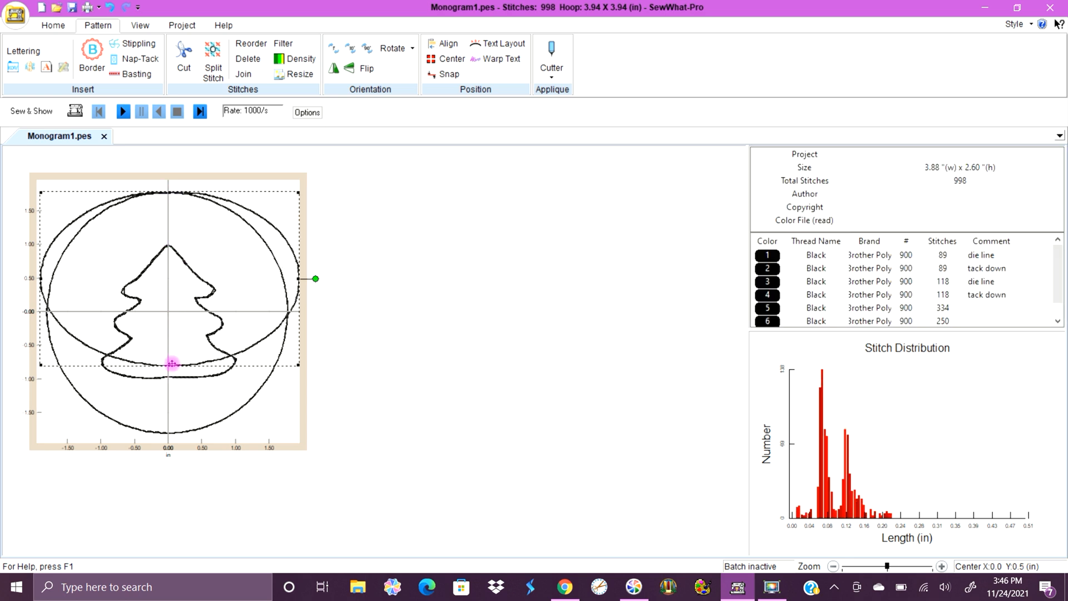
left_click_drag(171, 365, 169, 432)
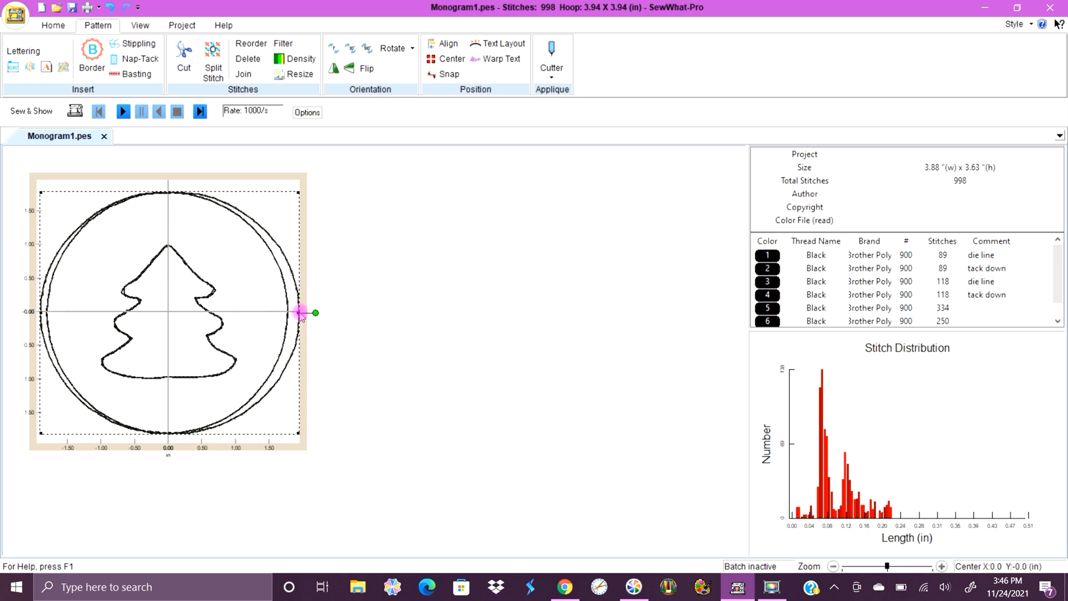
left_click_drag(297, 311, 288, 311)
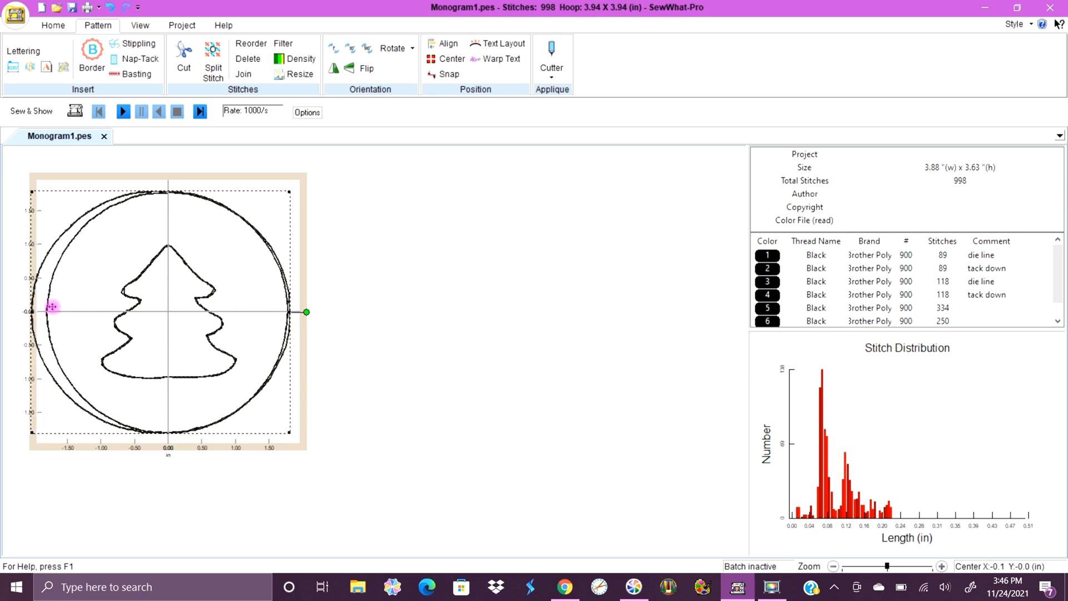
left_click_drag(32, 311, 45, 314)
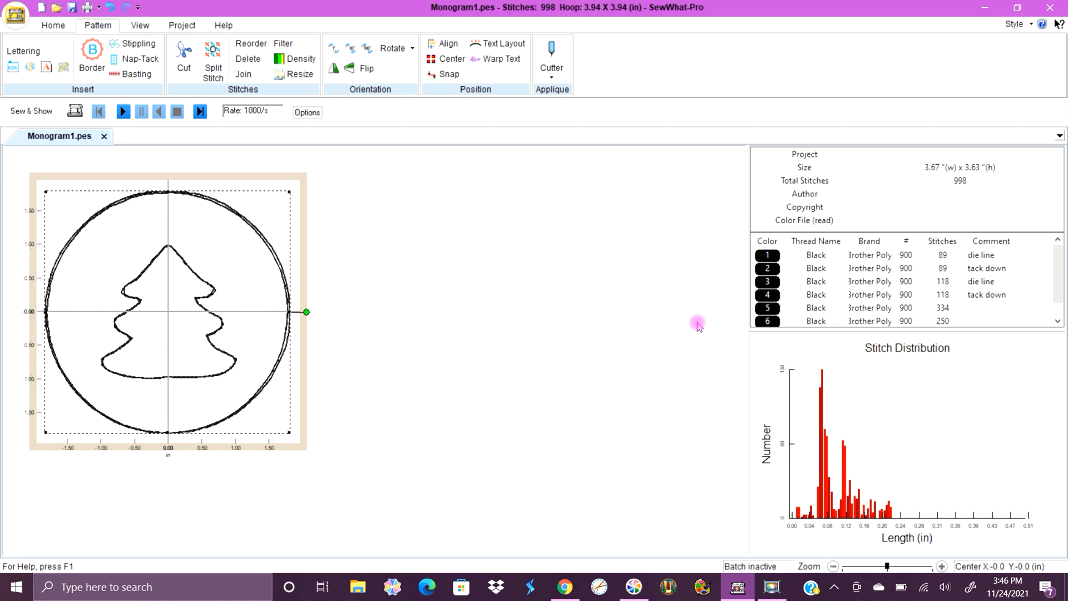
Label thread colour 5 with the comment "final stitch".
left_click(986, 308)
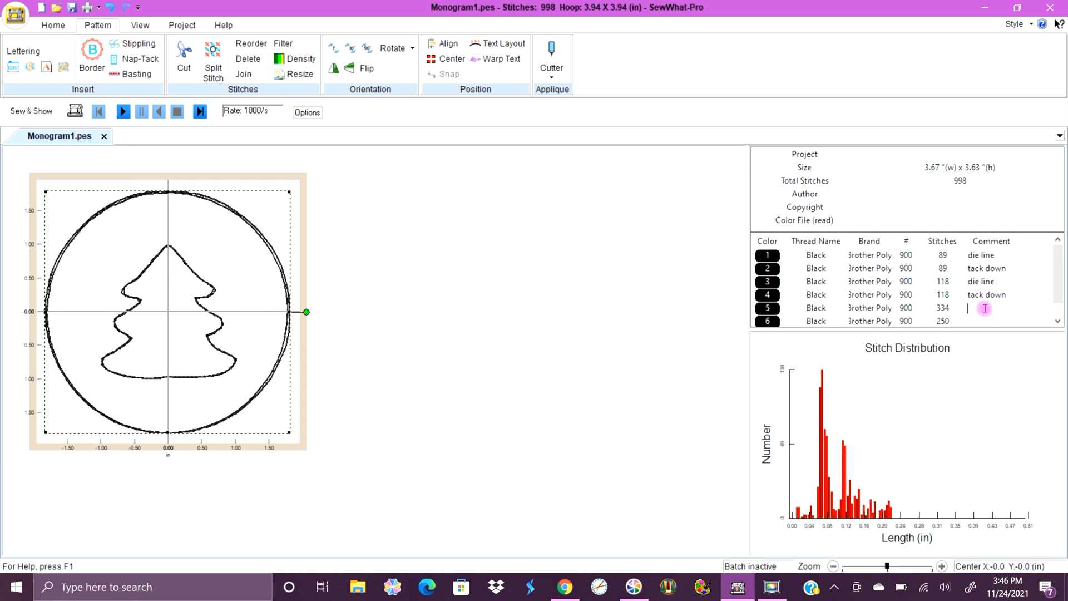
type("final stitch")
left_click(985, 308)
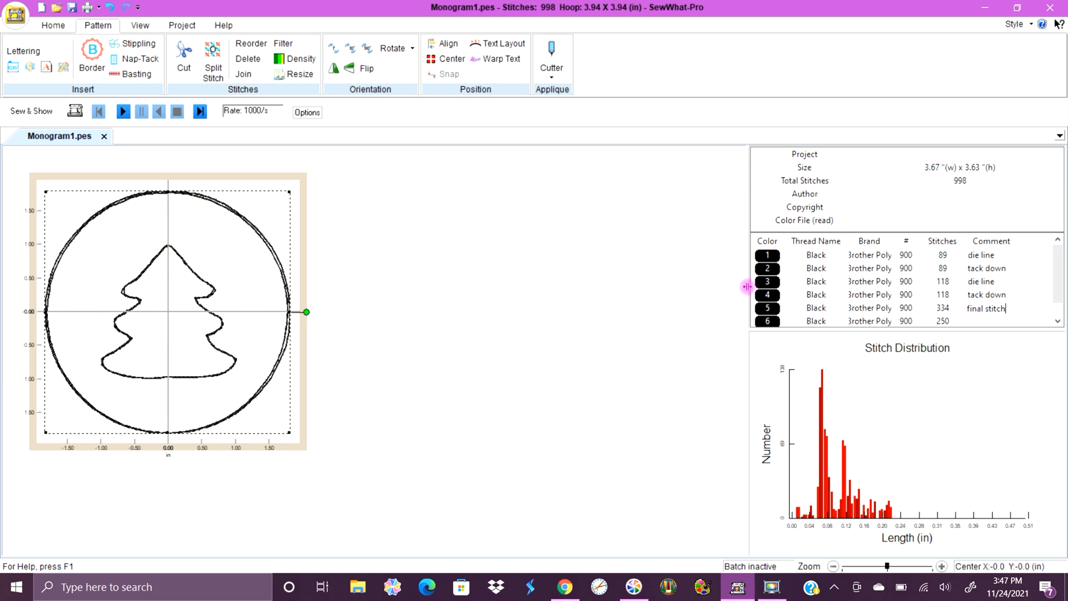
Fine-tune the bean-stitch circle's sides to about 3.63 in wide, aligned with the existing circle.
left_click_drag(290, 313, 290, 312)
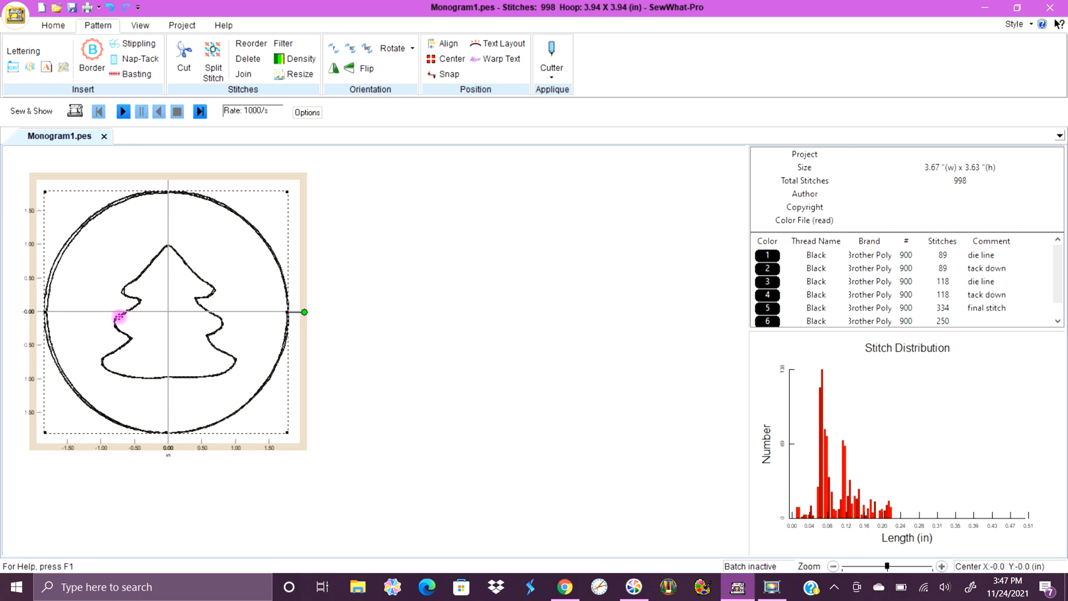
left_click_drag(45, 313, 50, 312)
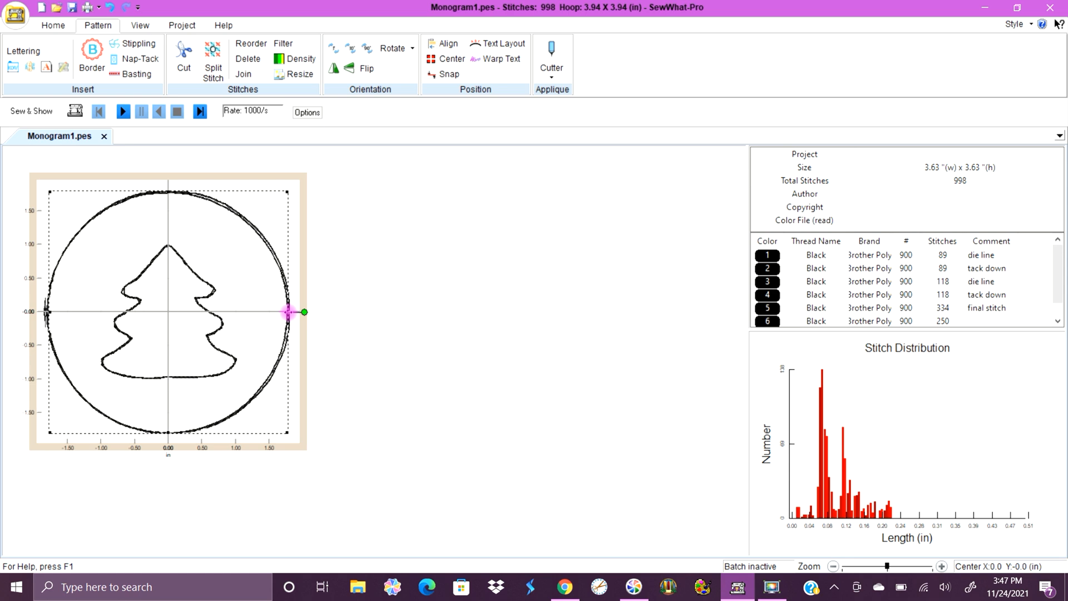
left_click_drag(288, 312, 287, 311)
left_click(351, 313)
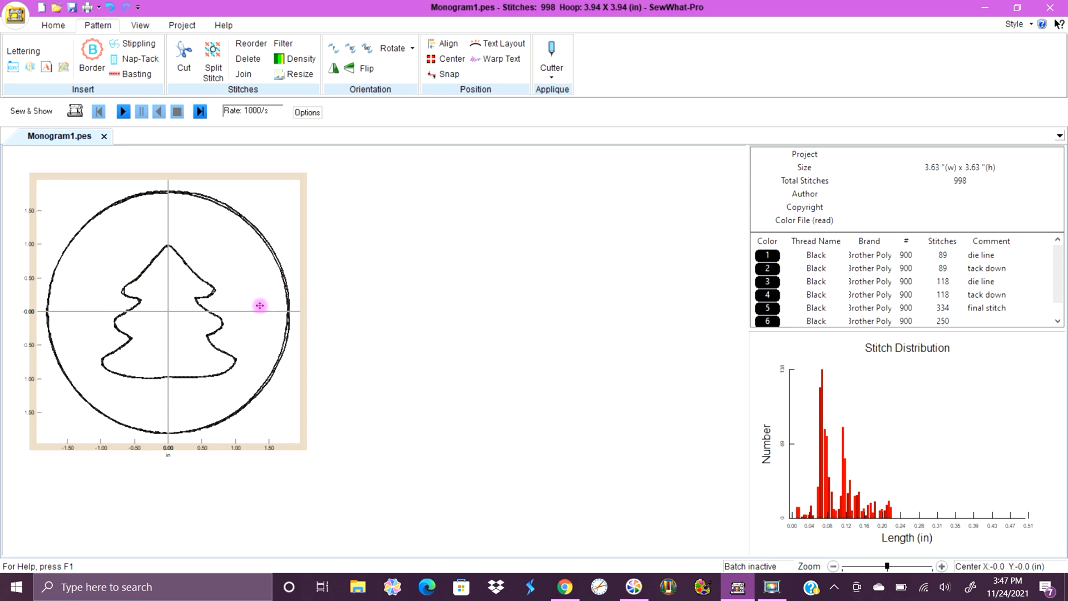
left_click(288, 312)
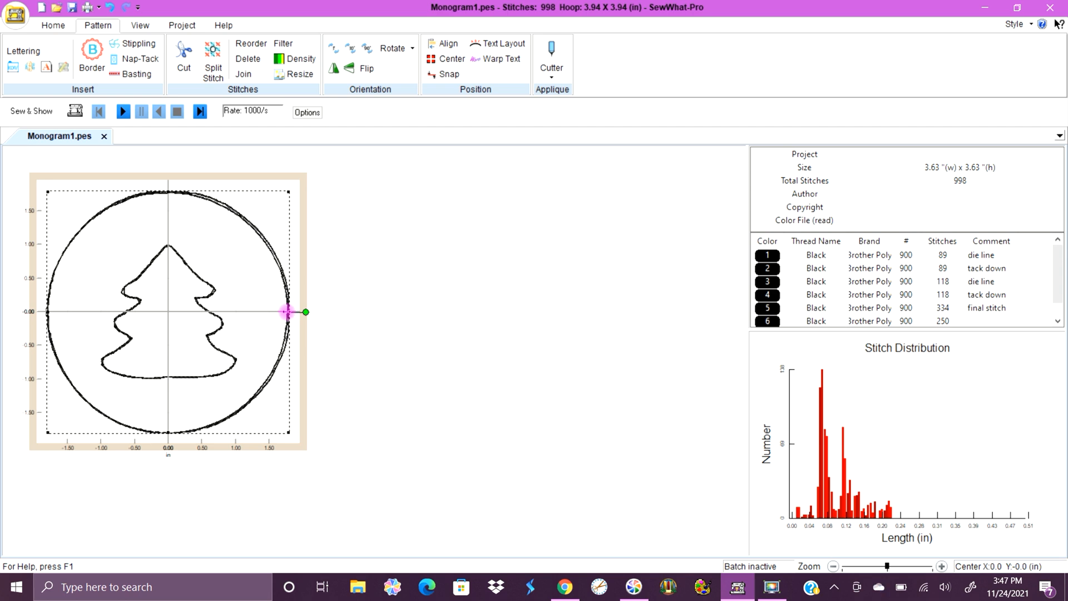
left_click_drag(288, 312, 287, 311)
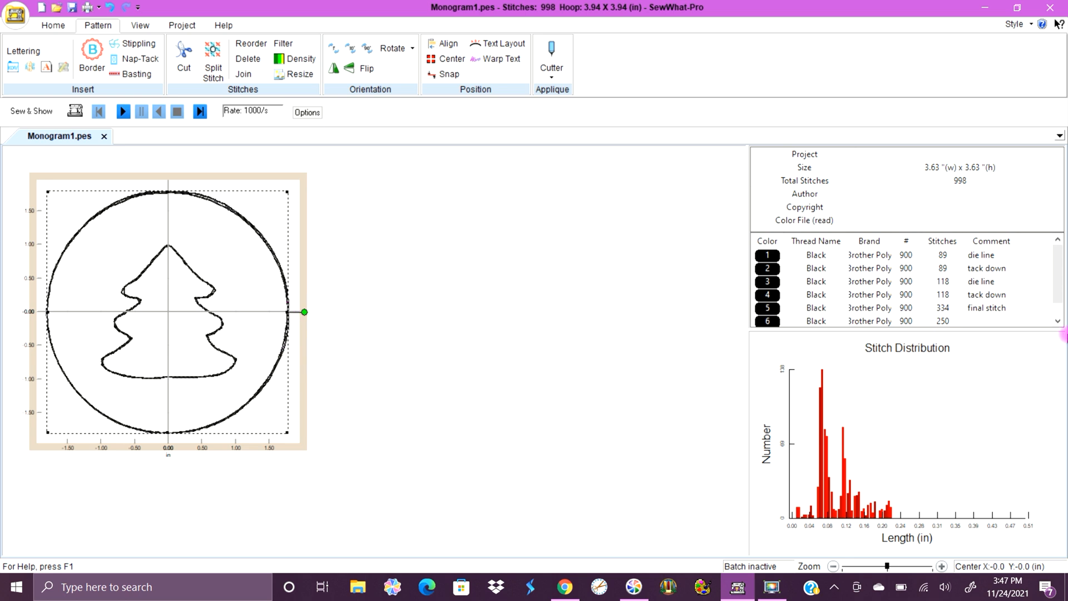
Label thread colour 6 with the comment "bean outline".
left_click_drag(1059, 285, 1058, 297)
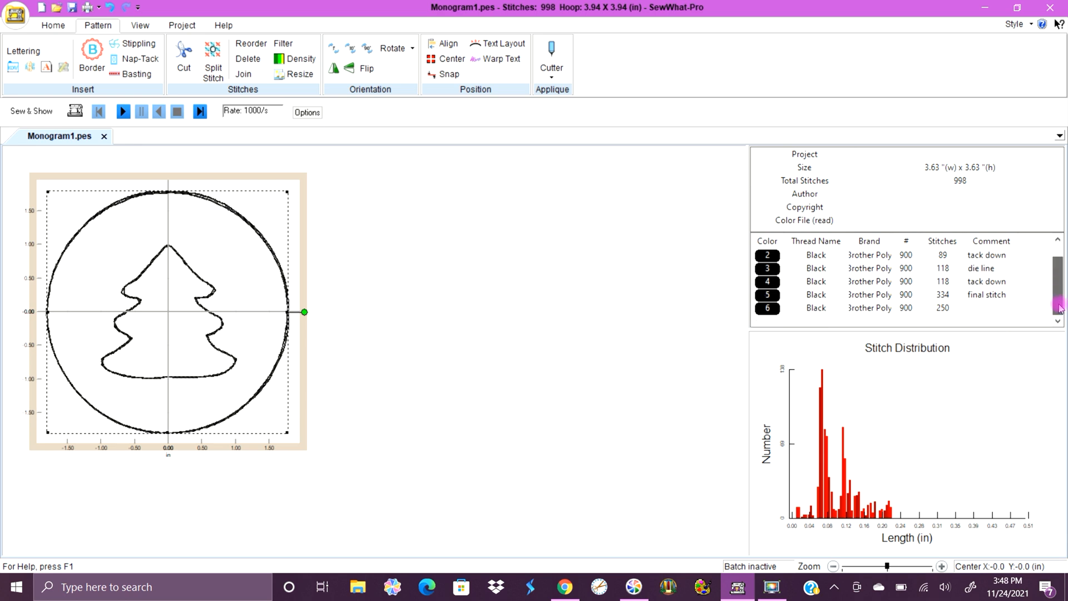
left_click(982, 310)
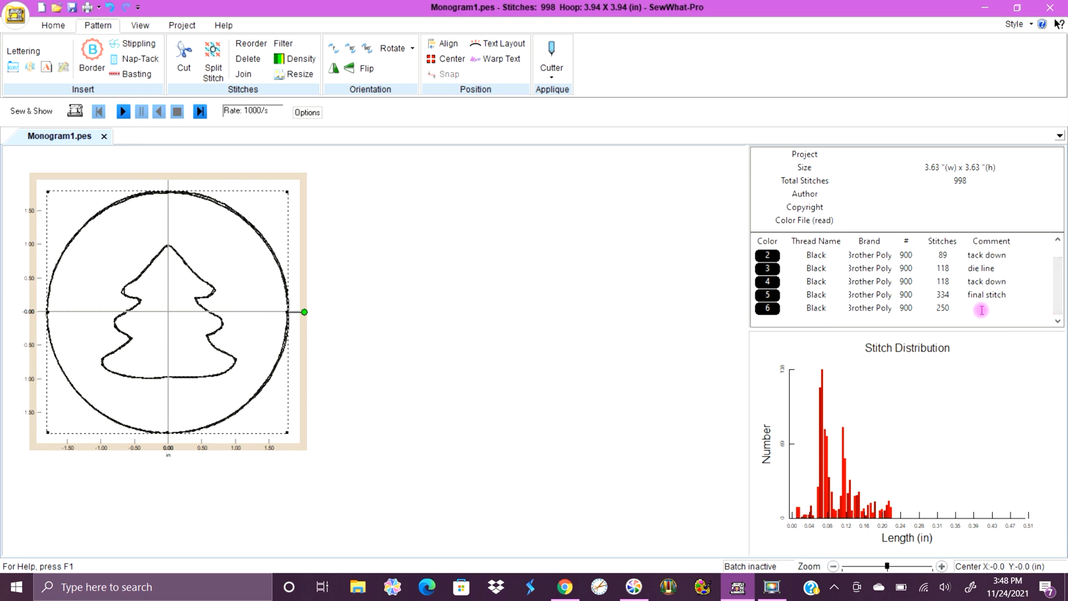
type("an outline")
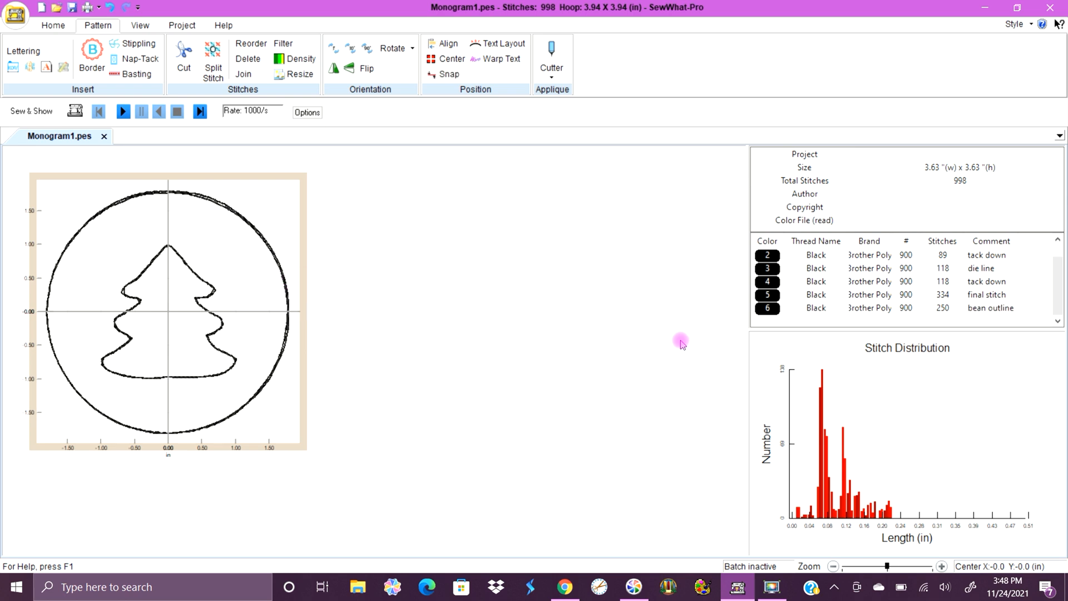
Copy the colour 6 bean-outline circle and paste a duplicate directly on top of it.
left_click(761, 312)
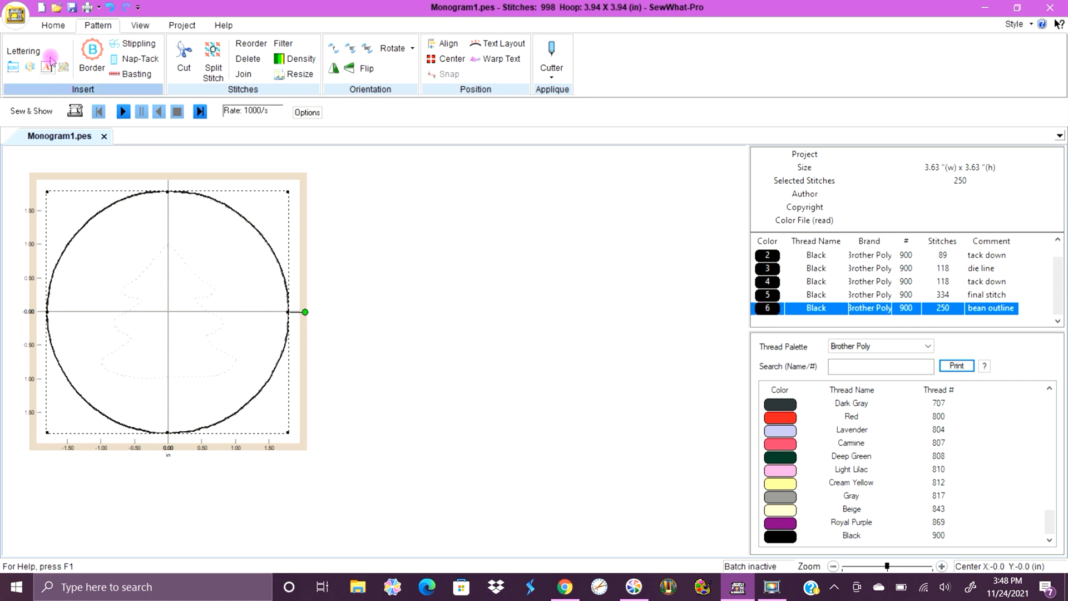
left_click(53, 25)
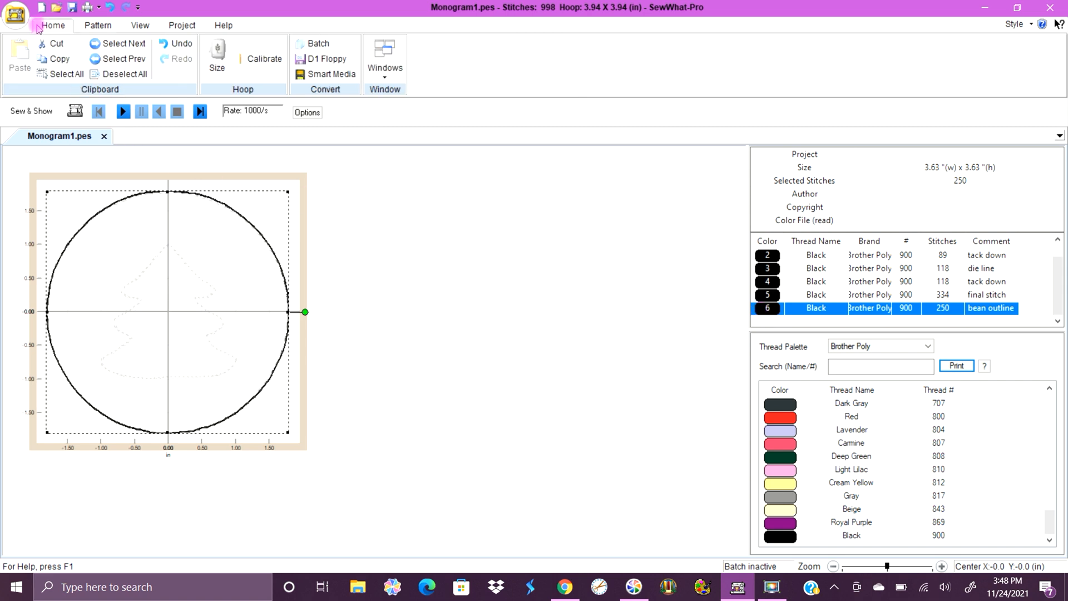
left_click(59, 60)
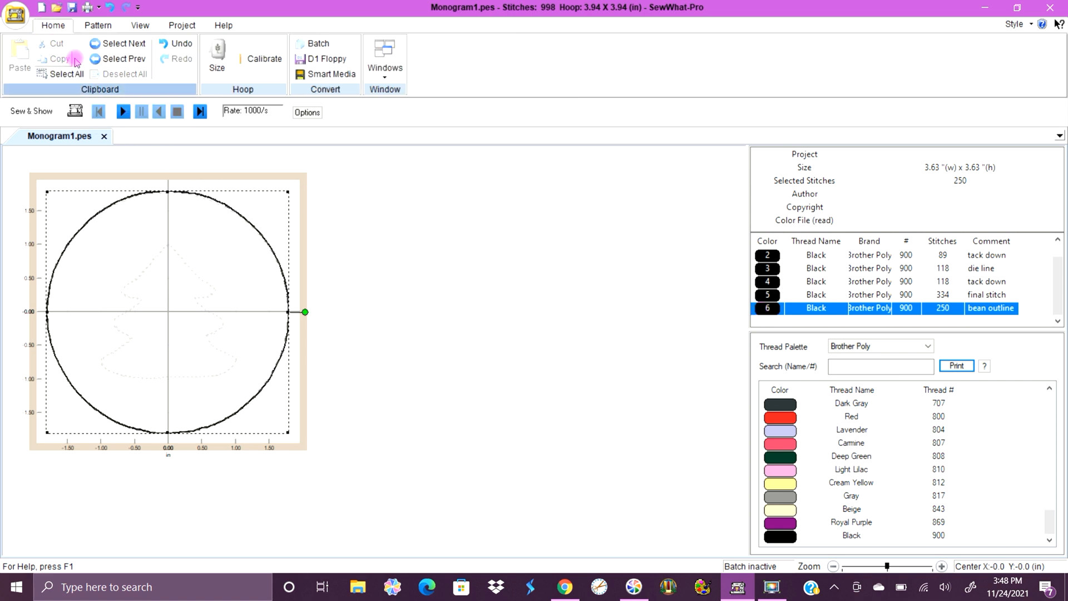
left_click(374, 194)
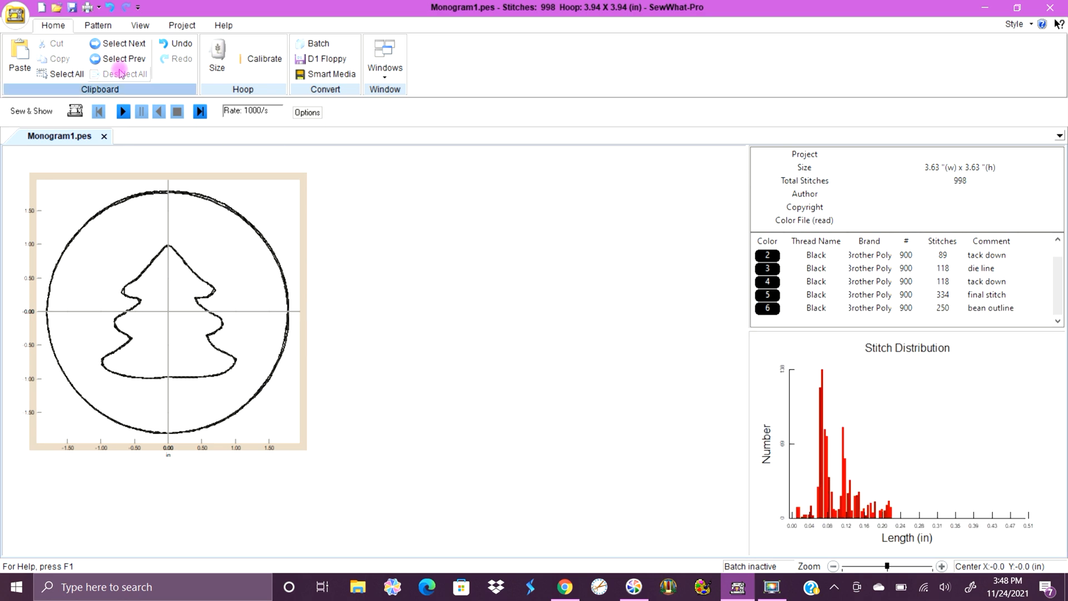
left_click(20, 58)
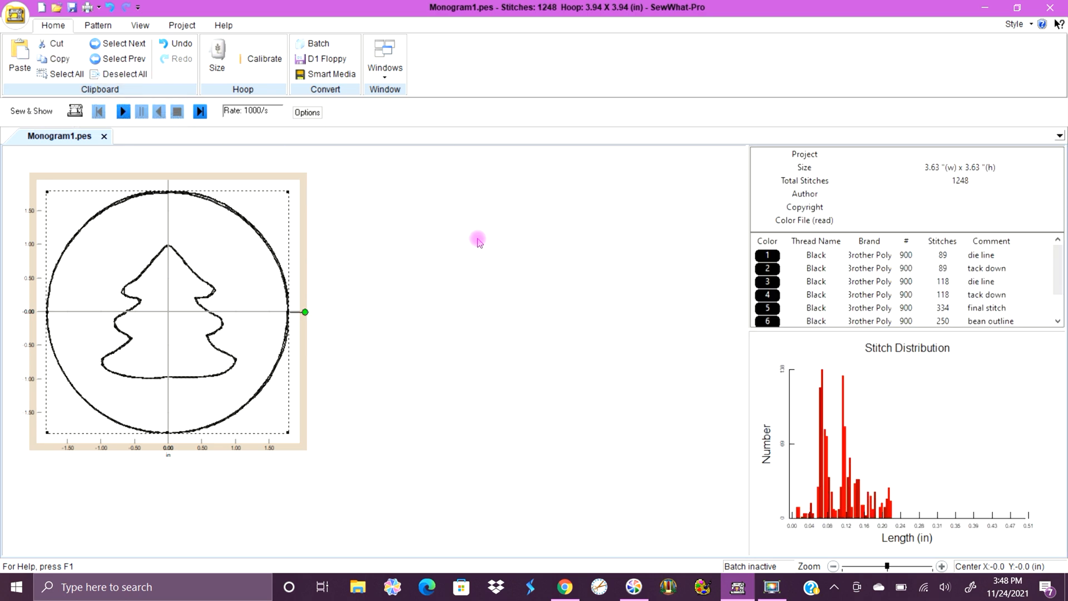
left_click(430, 245)
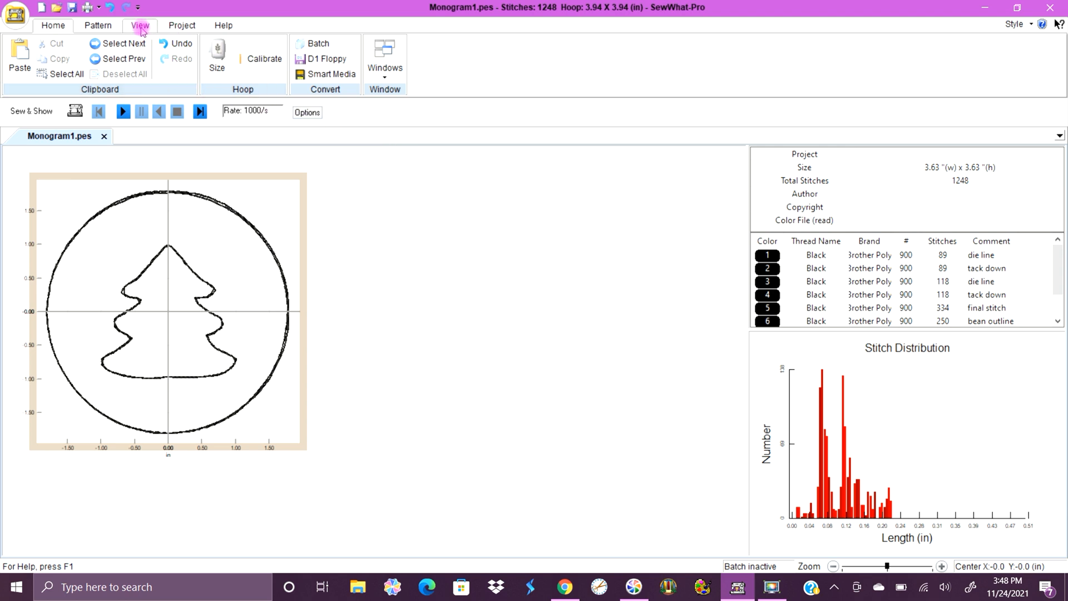
left_click(108, 28)
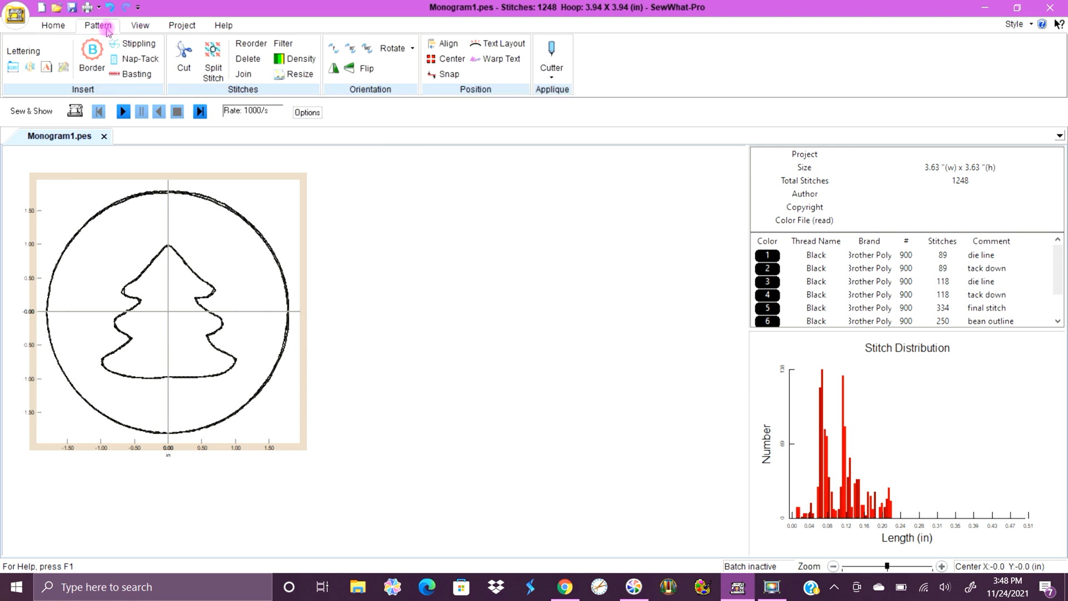
left_click(244, 74)
left_click(520, 282)
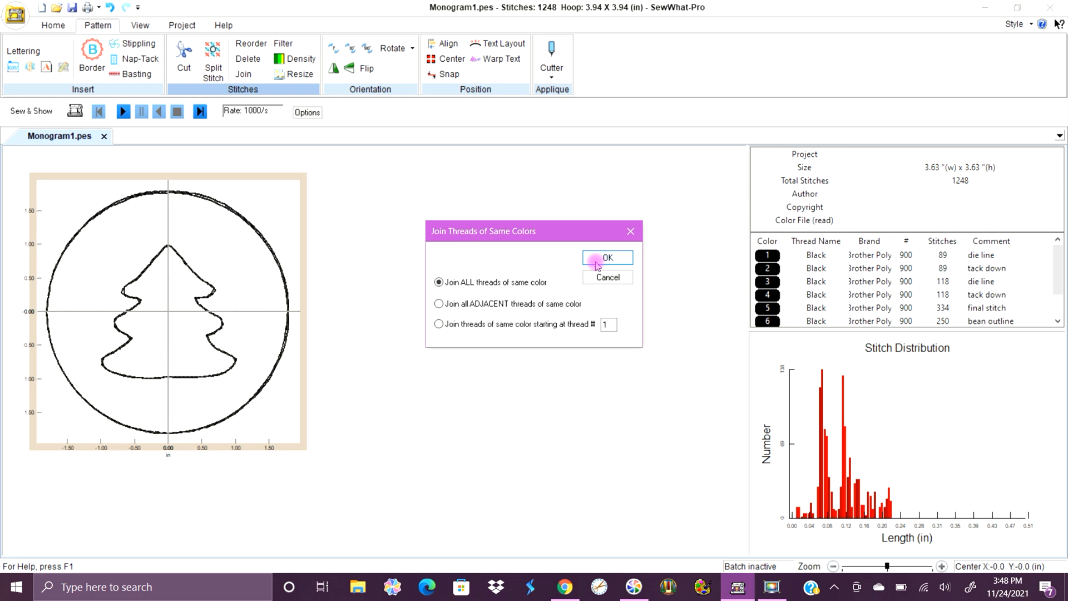
left_click(607, 276)
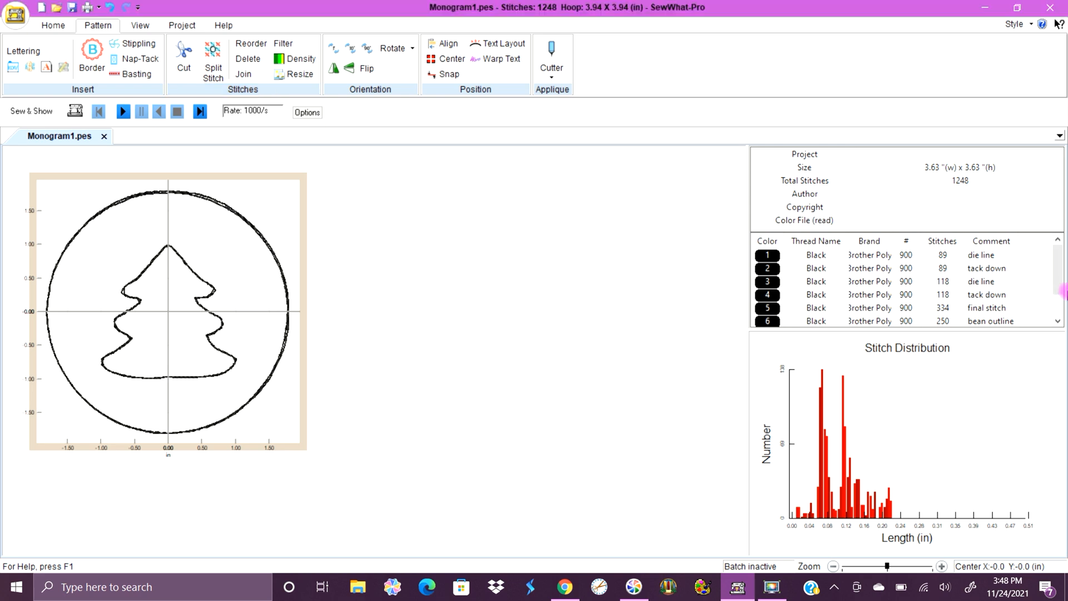
Recolour the two bean-outline threads, colours 6 and 7, to Brother Poly Cream Yellow 812.
left_click(1057, 288)
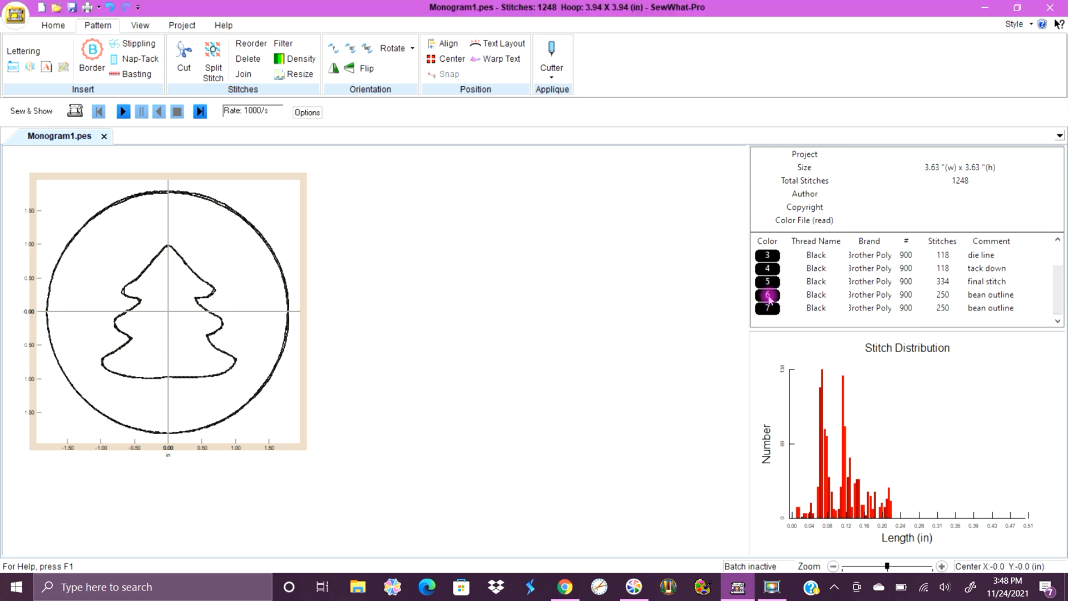
left_click(769, 300)
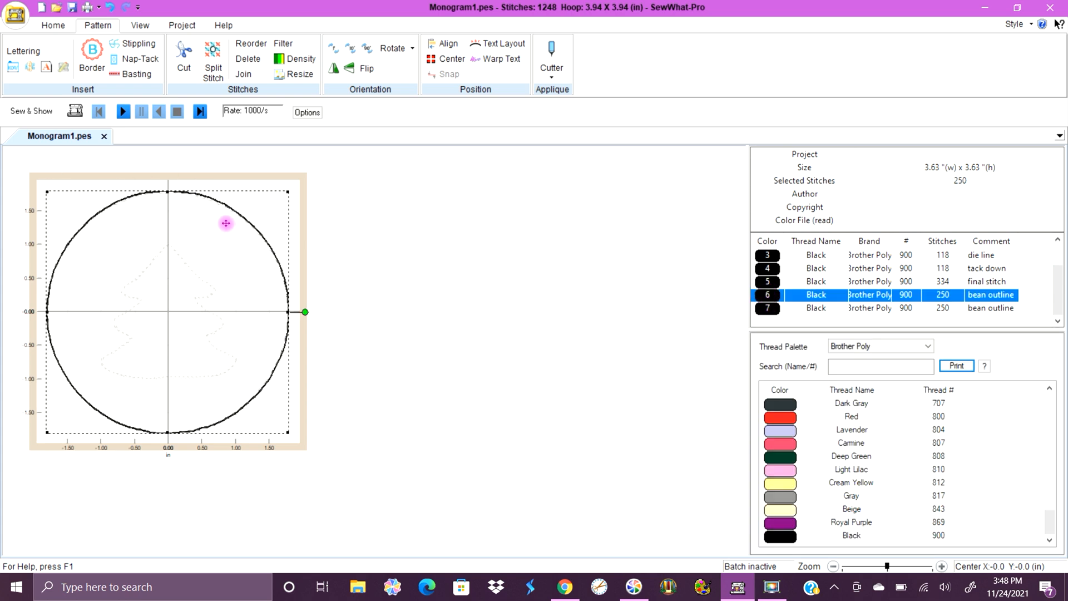
left_click(789, 483)
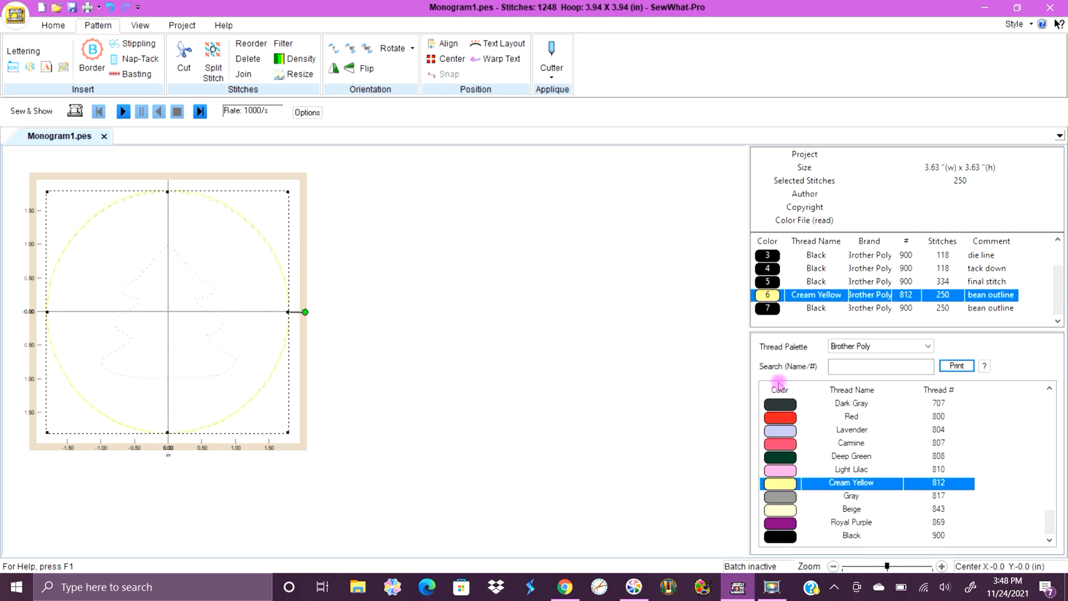
left_click(766, 308)
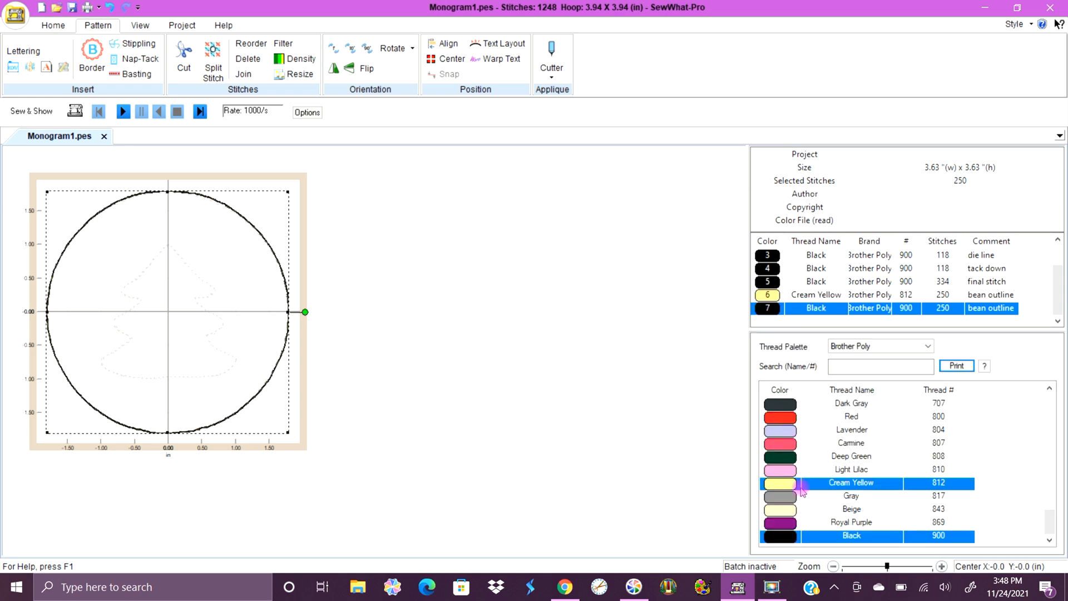
left_click(794, 483)
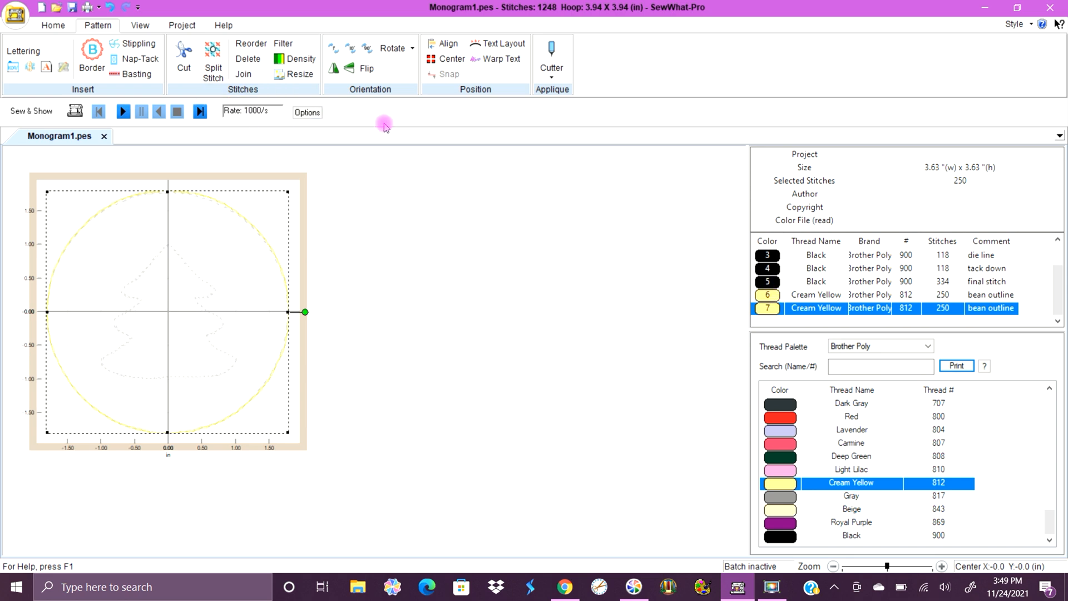
Join all threads of the same colour across the whole design.
left_click(243, 74)
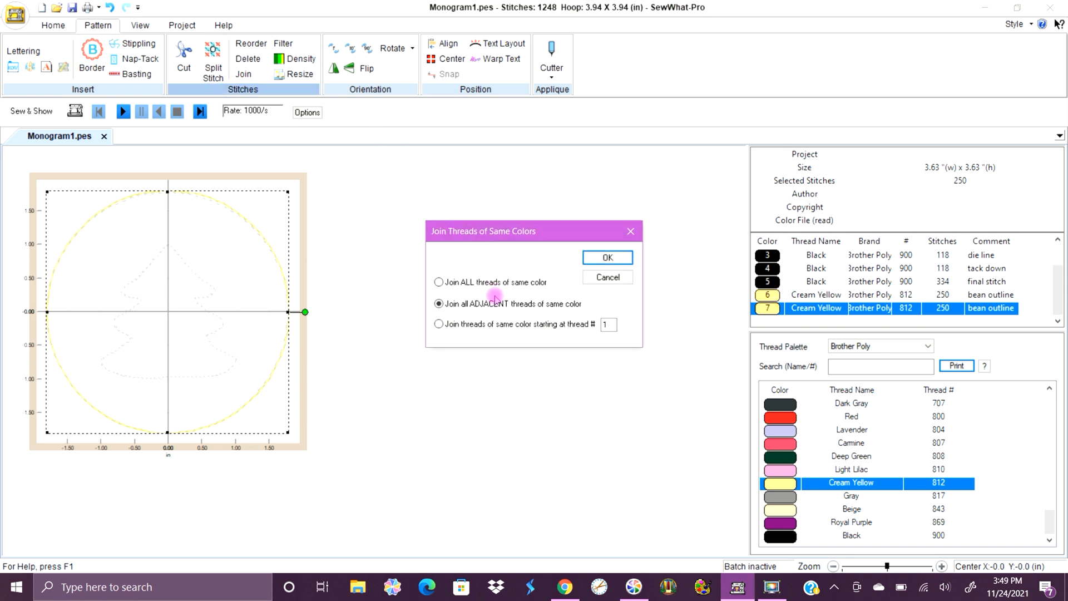
left_click(493, 284)
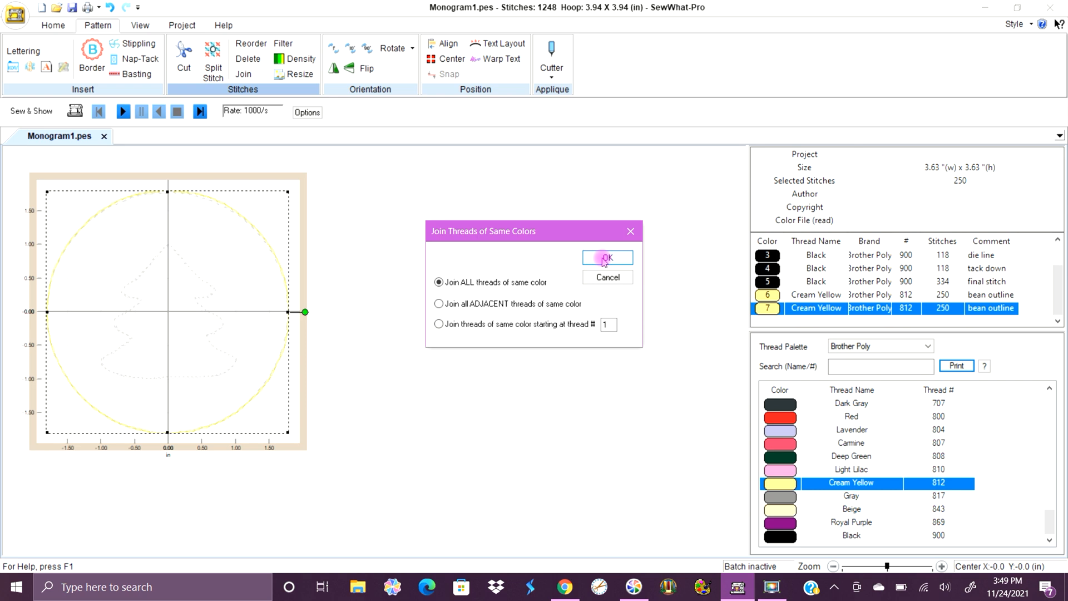
left_click(607, 257)
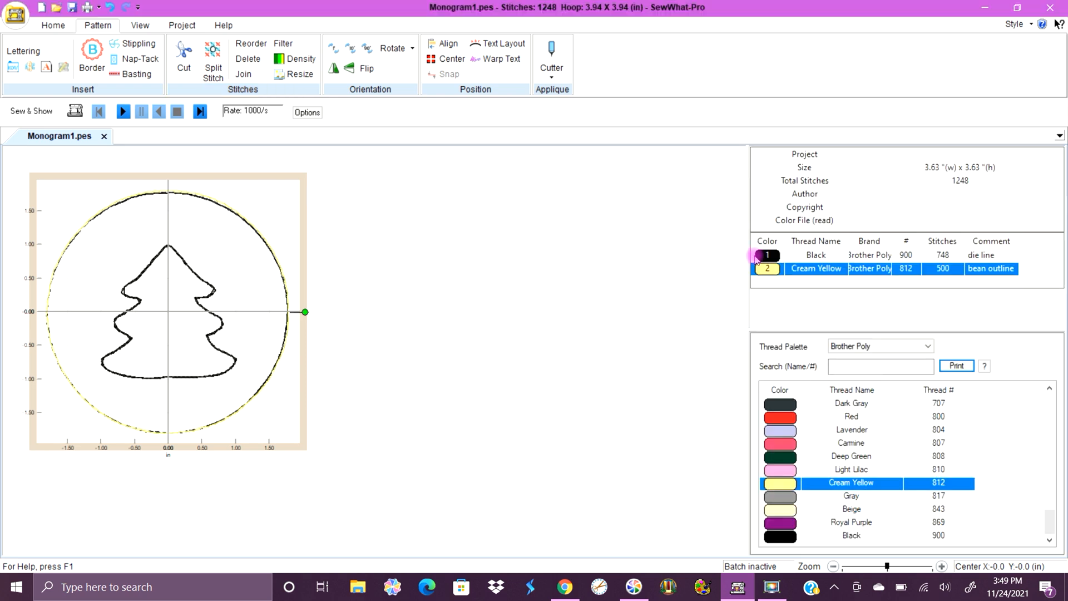
Check the combined die-line thread and recolour the bean-outline thread, colour 2, to Brother Poly Black 900.
left_click(768, 255)
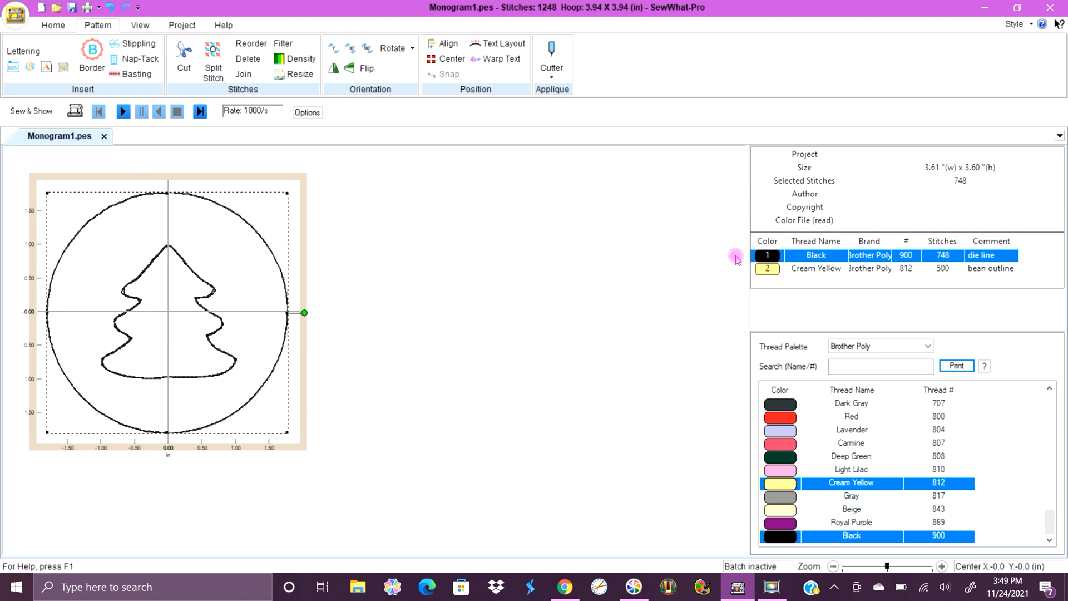
left_click(764, 271)
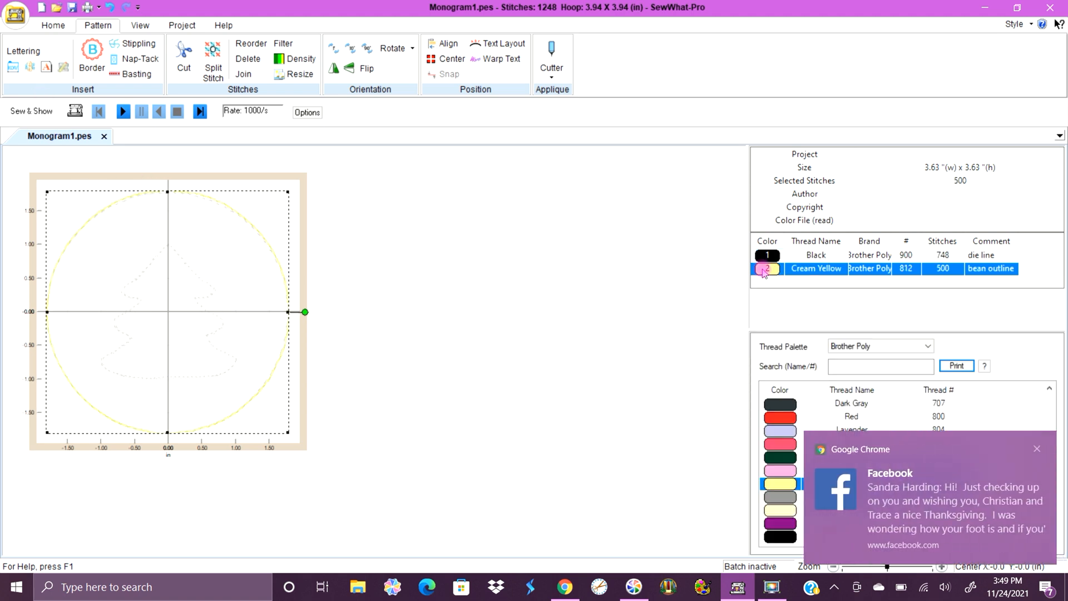
left_click(1037, 448)
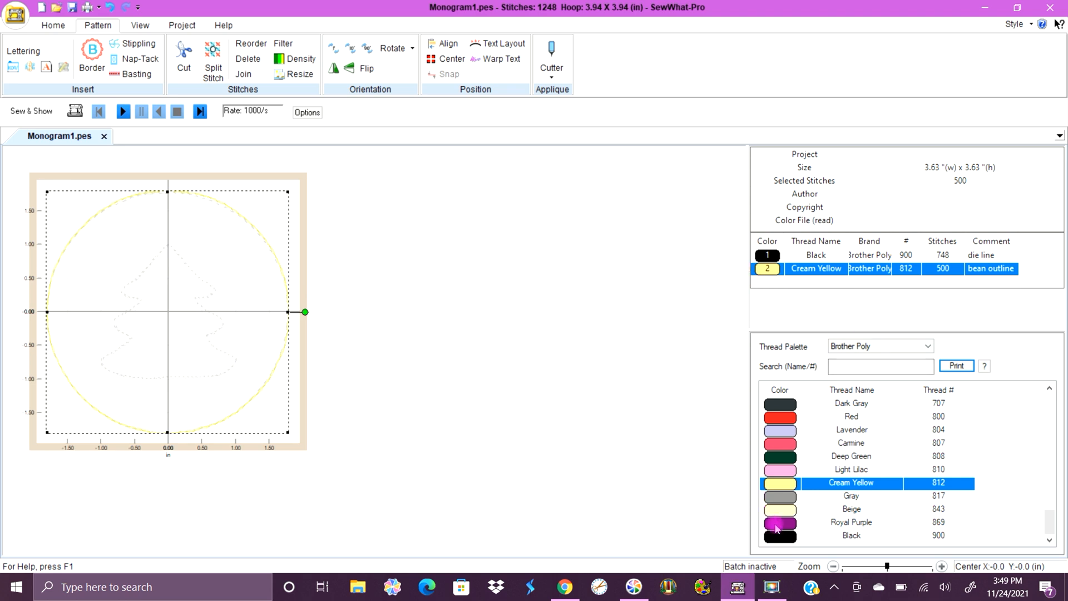
left_click(779, 537)
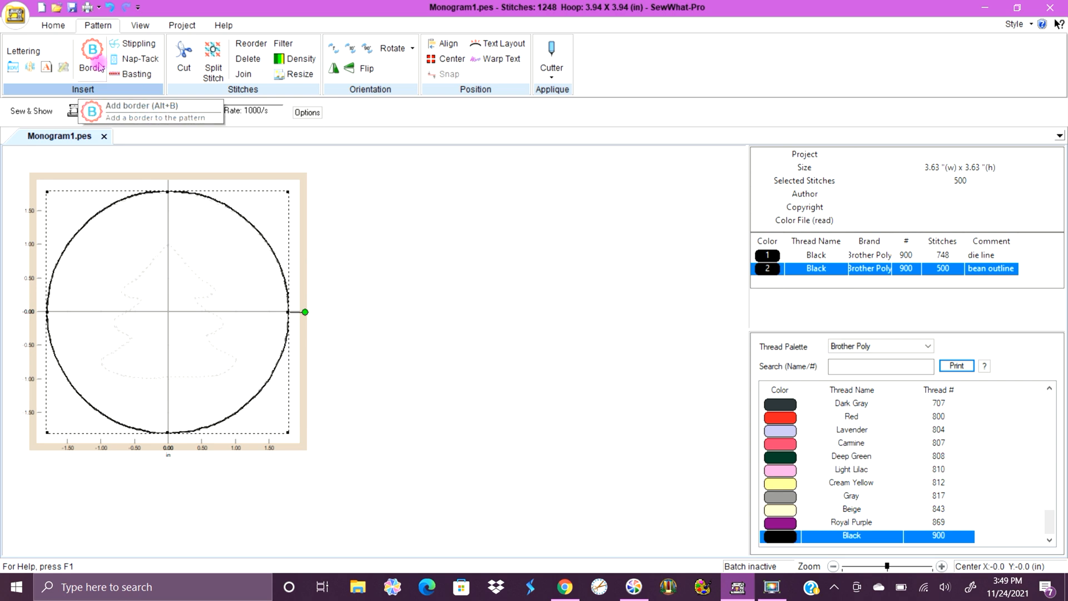
Join all same-colour threads again to combine the die-line and bean-outline threads into a single black thread.
left_click(243, 74)
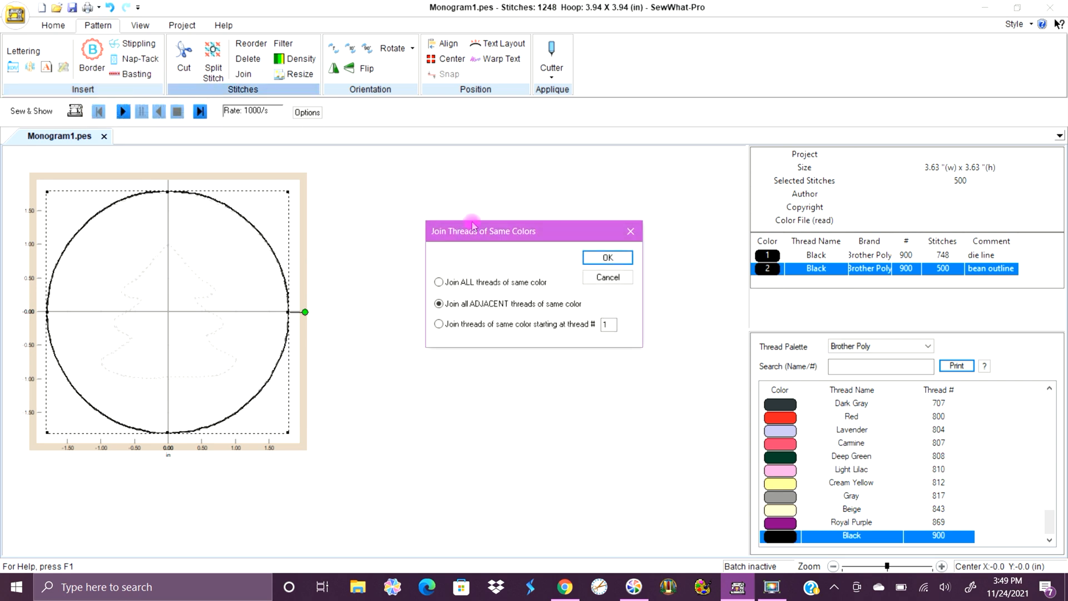
left_click(511, 281)
left_click(608, 257)
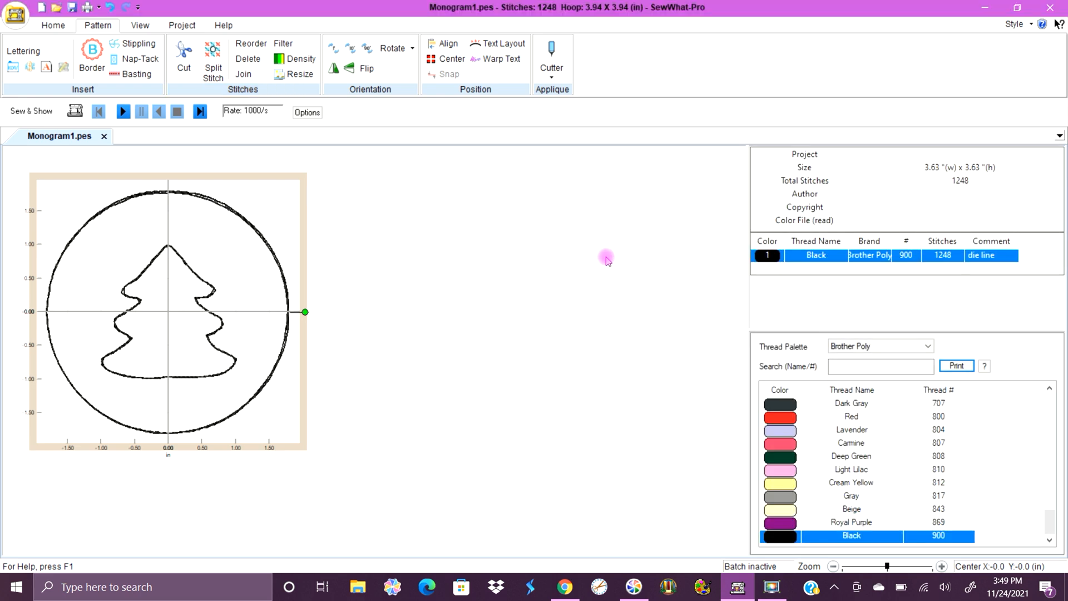
left_click(768, 260)
left_click(481, 218)
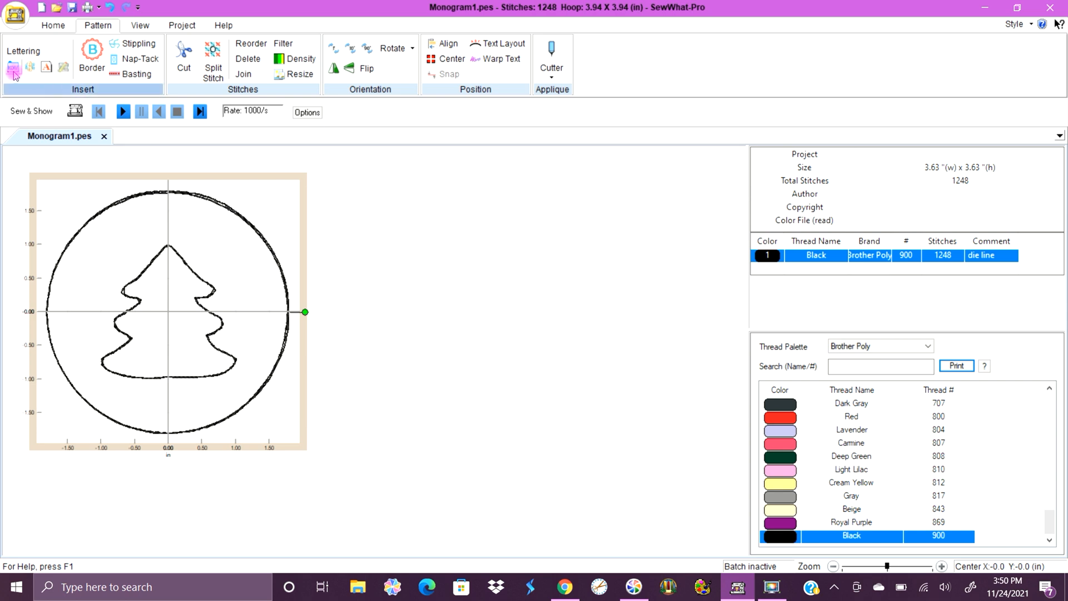
Save the design to the Desktop as "SWP Ornament" in Brother/Baby Lock Professional (*.pes) format.
left_click(52, 26)
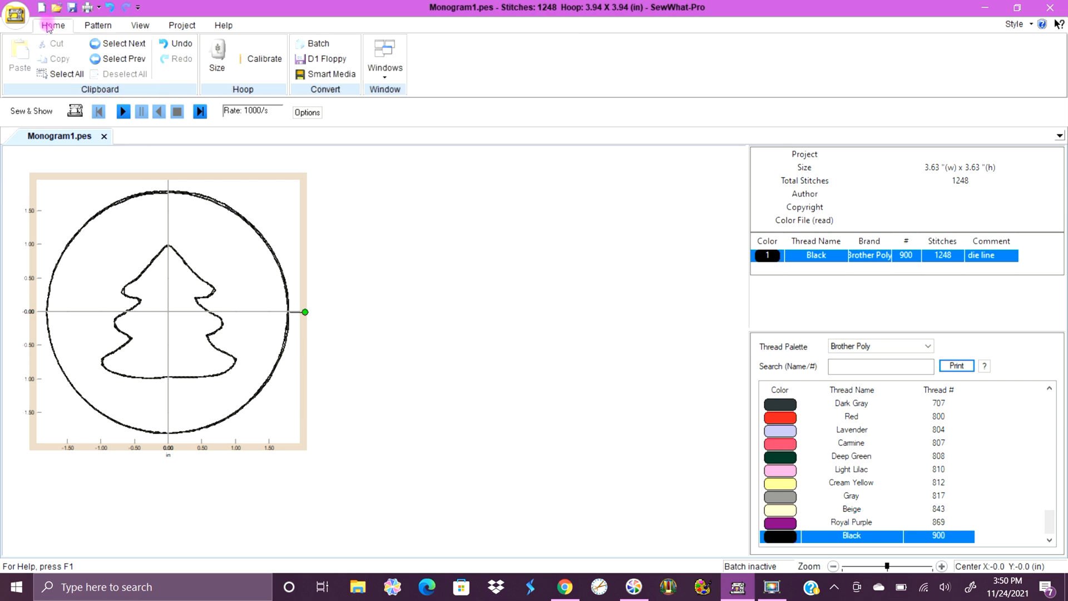
left_click(15, 15)
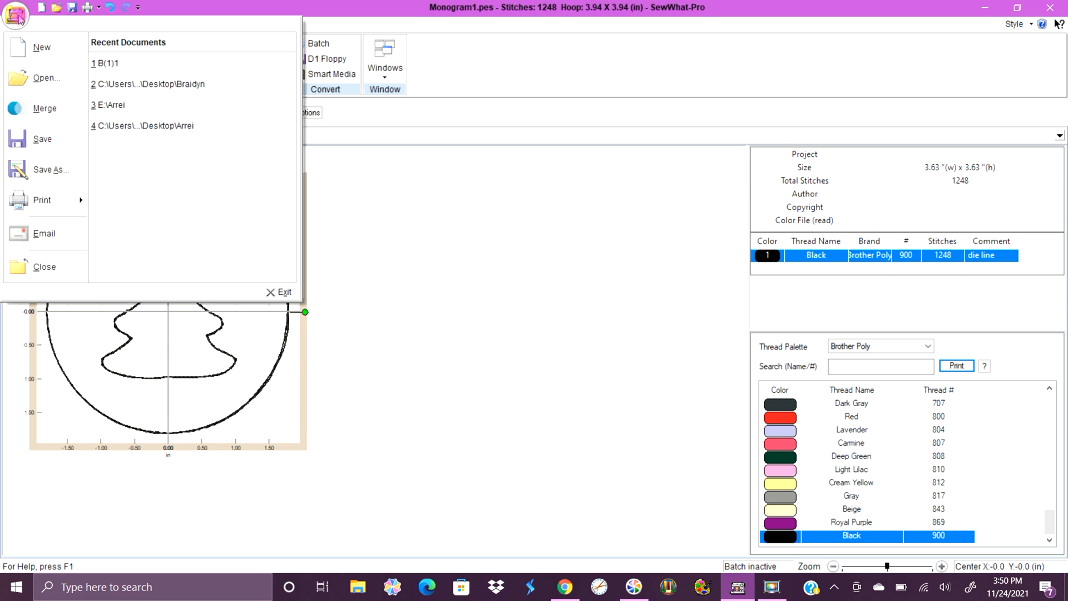
left_click(50, 169)
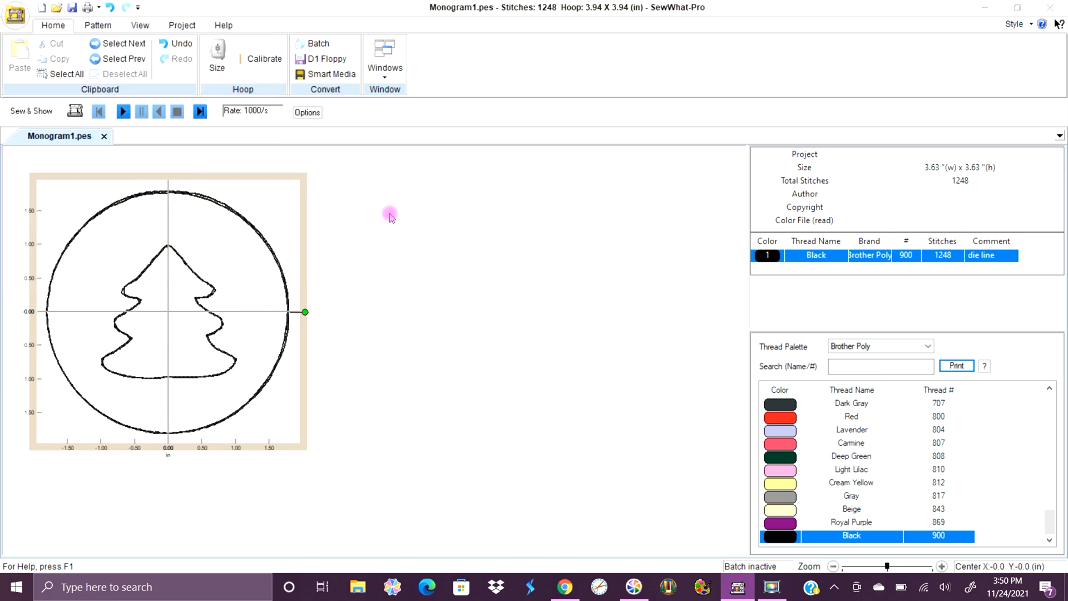
left_click(315, 233)
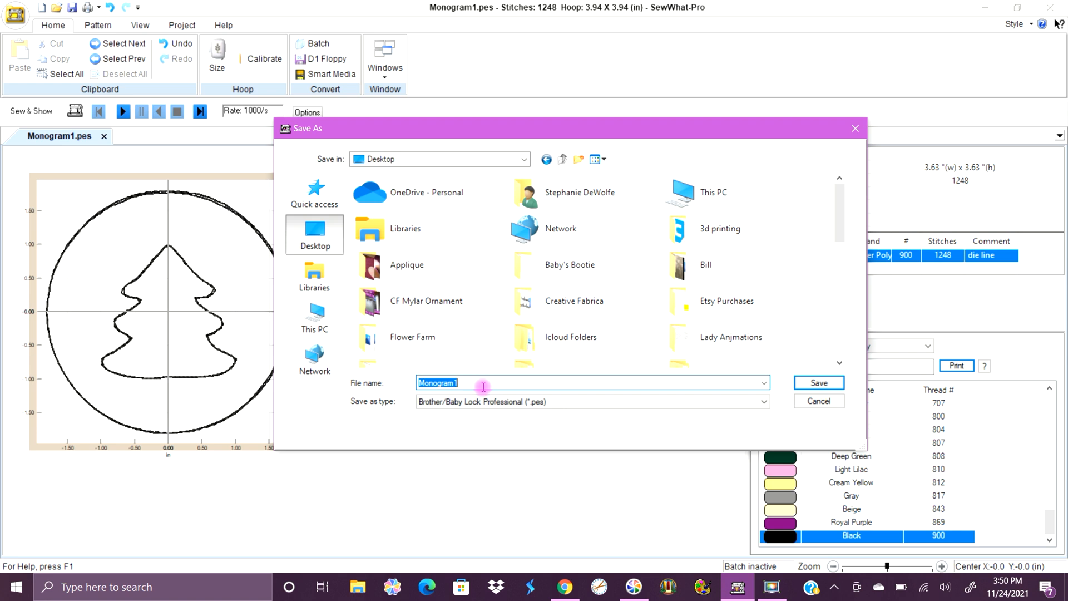
type("SWP")
type(" Oma")
type("men")
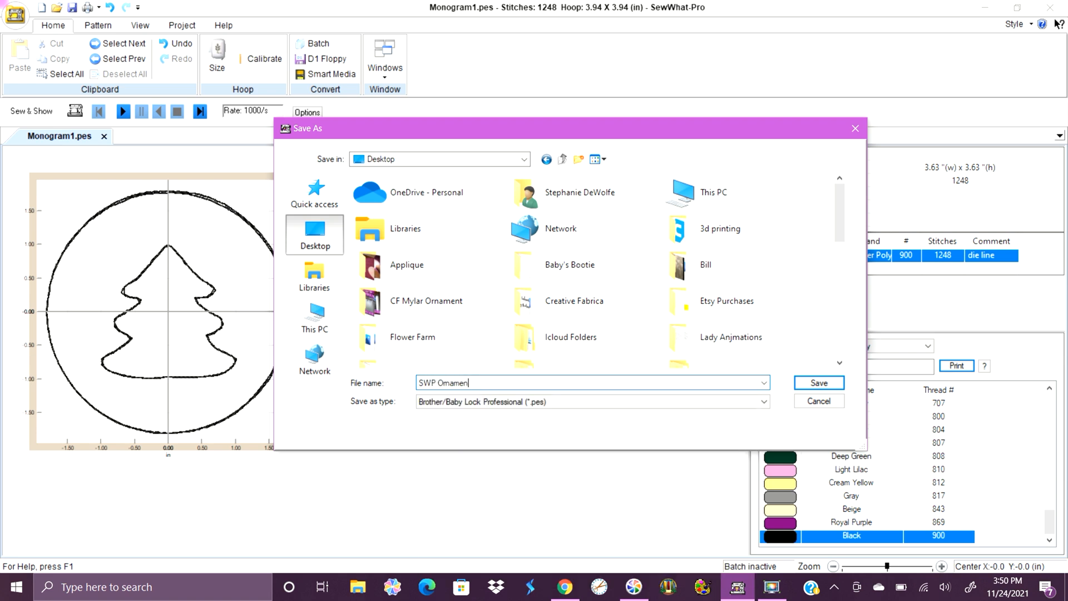
type("t")
left_click(819, 383)
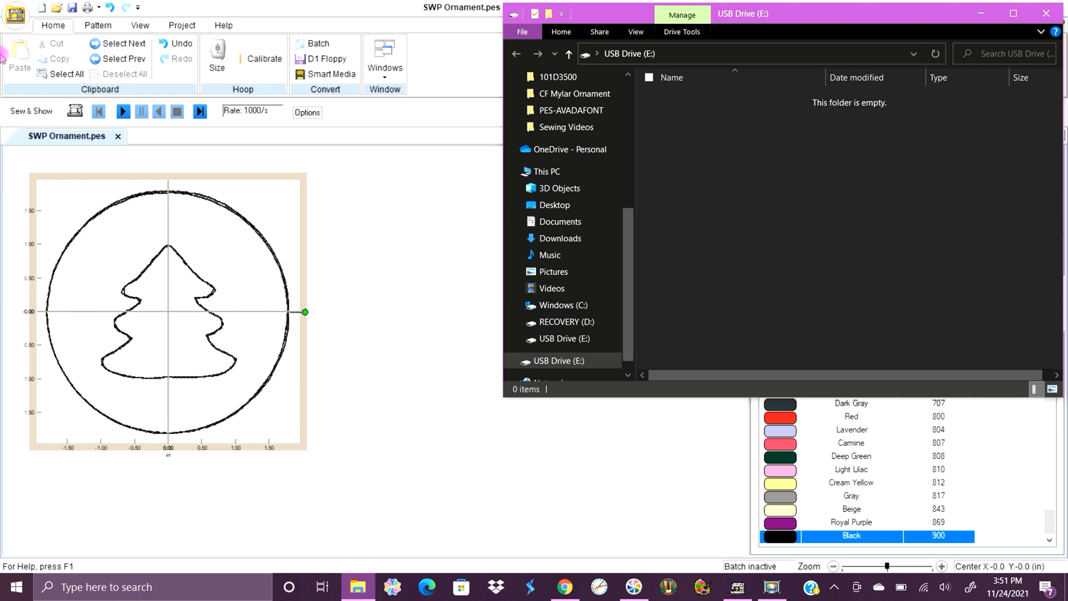
Clear the windows covering the desktop and copy the SWP Ornament stitch file to USB Drive (E:).
left_click(302, 8)
left_click(996, 12)
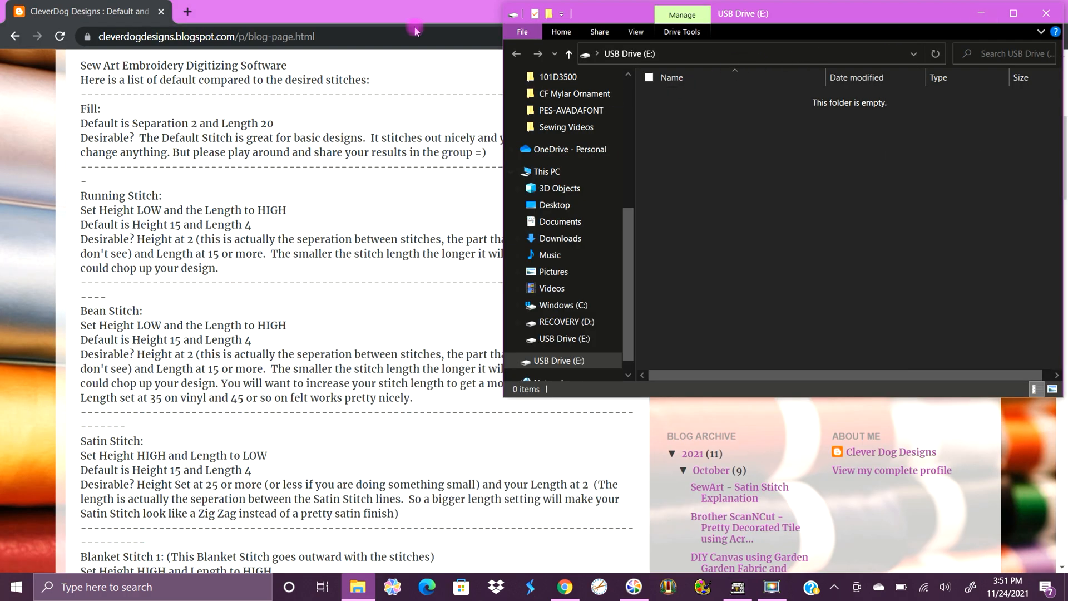
left_click(985, 11)
left_click(987, 10)
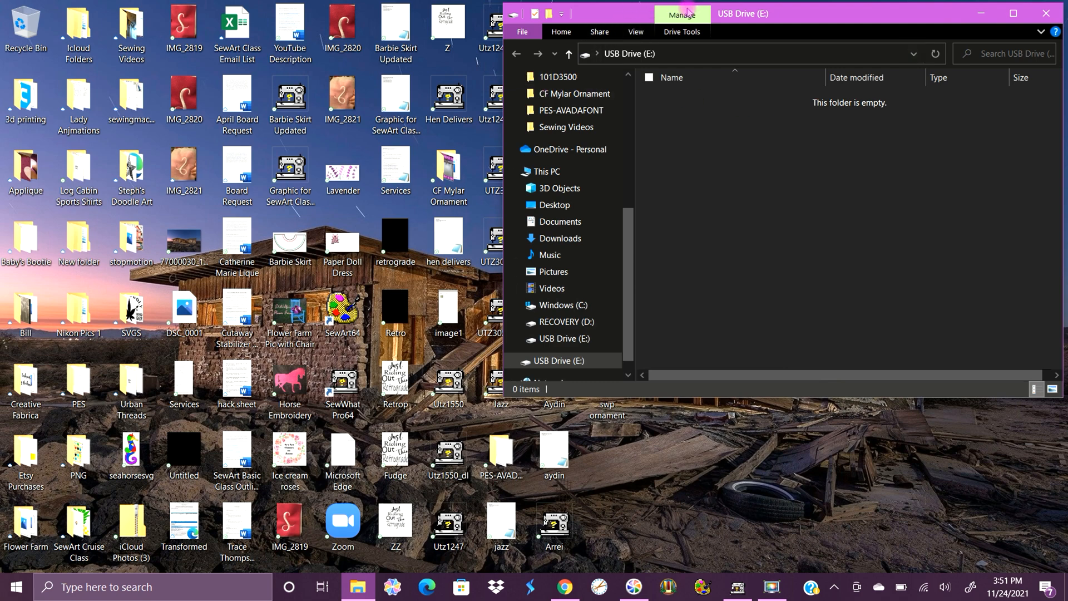
left_click_drag(688, 11, 871, 21)
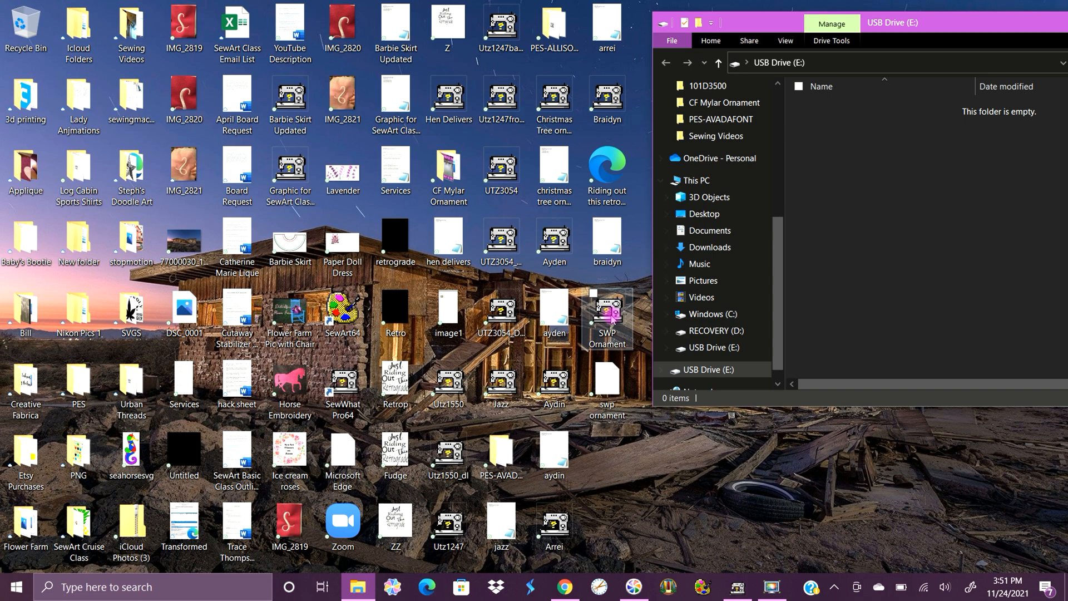
left_click_drag(612, 317, 859, 186)
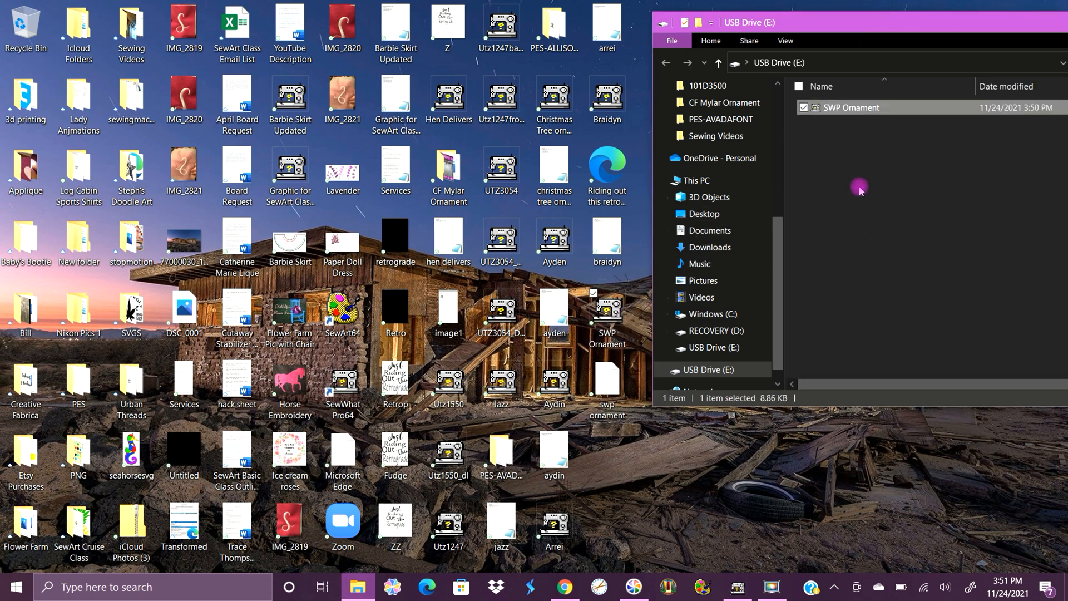
left_click_drag(787, 17, 607, 34)
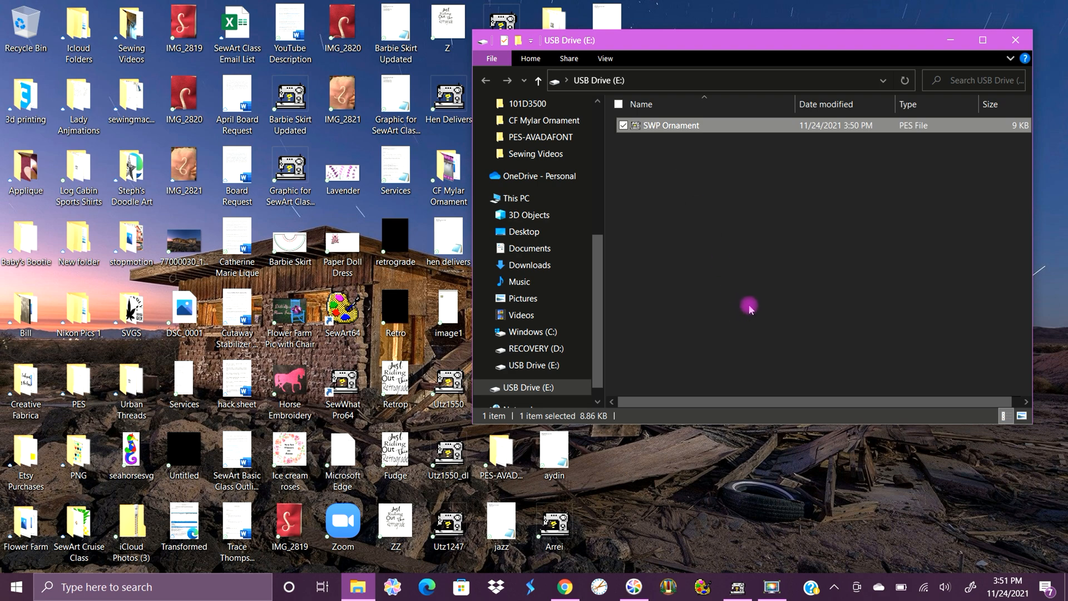
Switch back to SewWhat-Pro and undo both thread joins and the bean outline's Black recolouring.
left_click(738, 587)
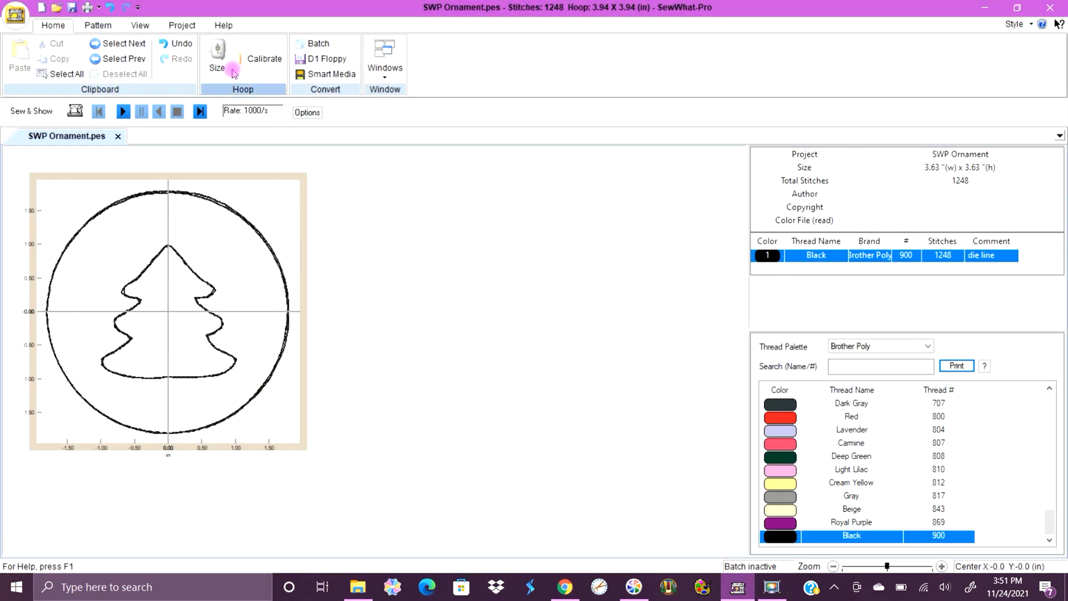
left_click(178, 46)
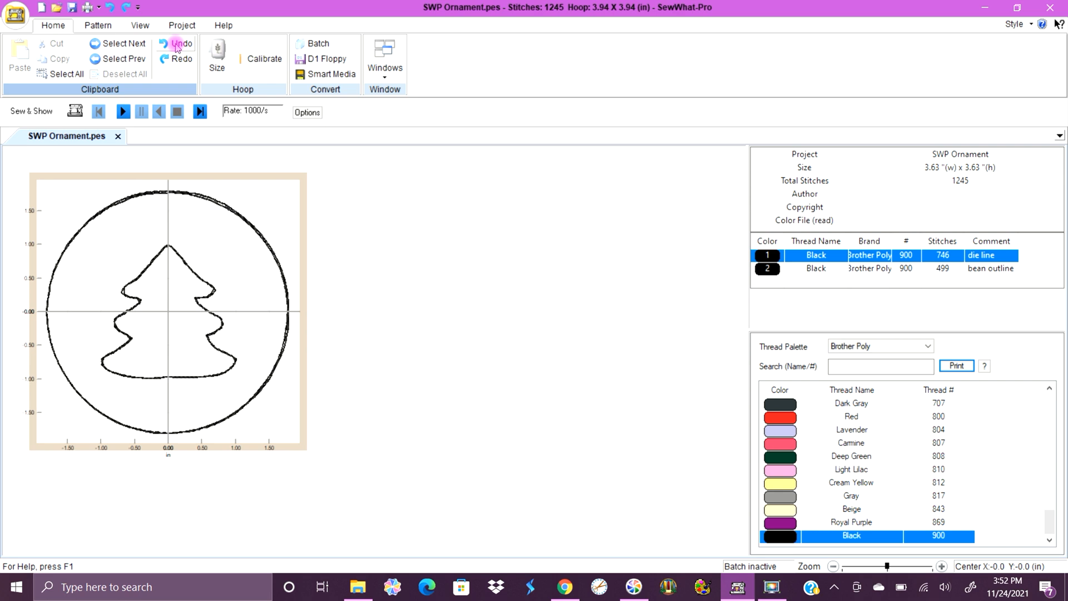
left_click(177, 45)
left_click(177, 45)
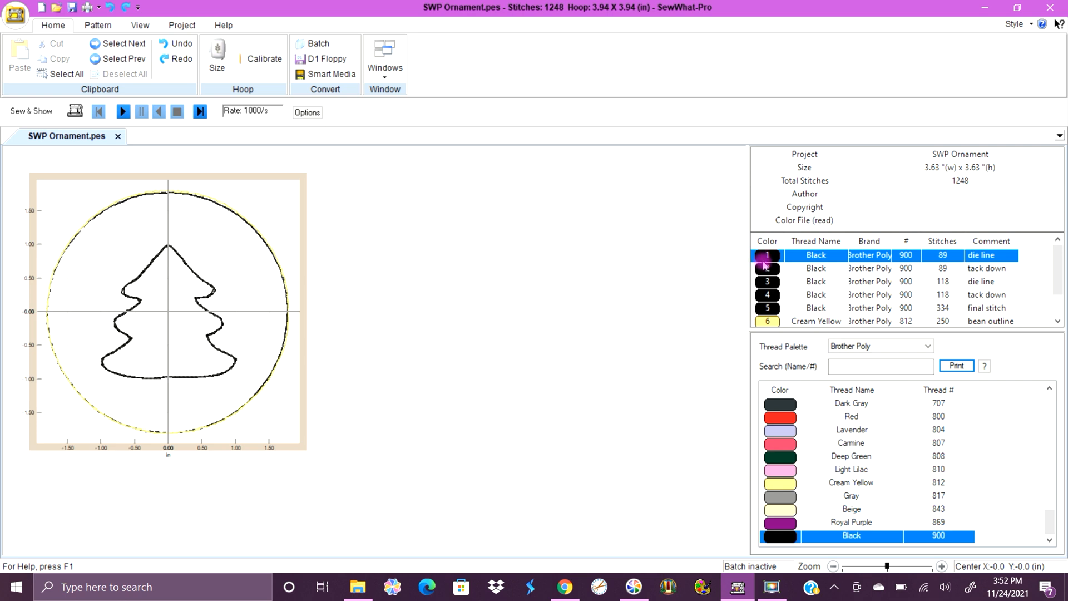
Join the Cream Yellow bean-outline threads using the same-colour option starting at thread 6.
left_click_drag(1060, 272, 1060, 292)
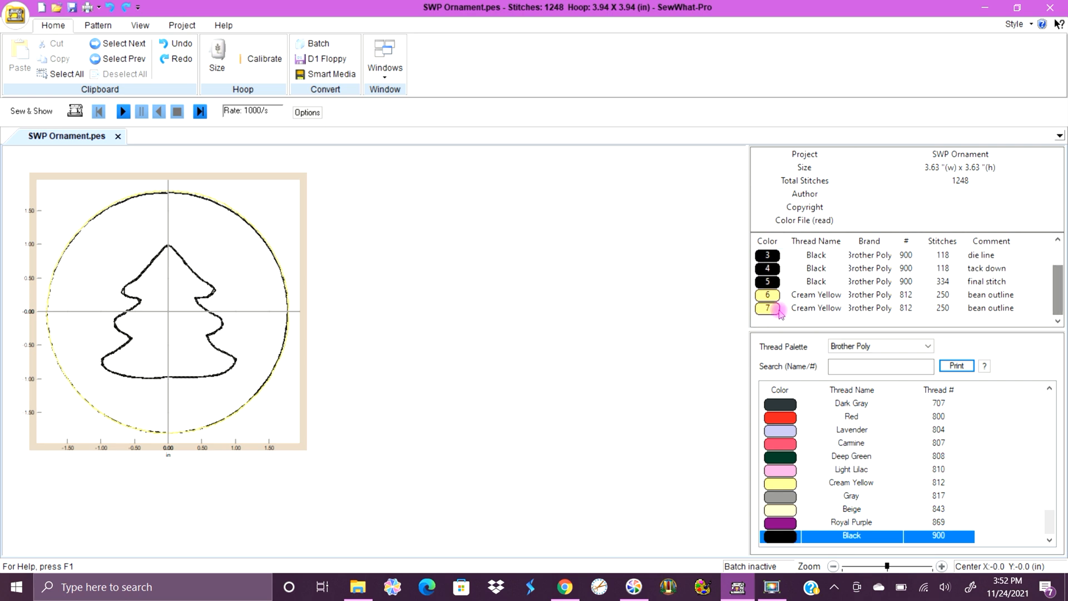
left_click(777, 298)
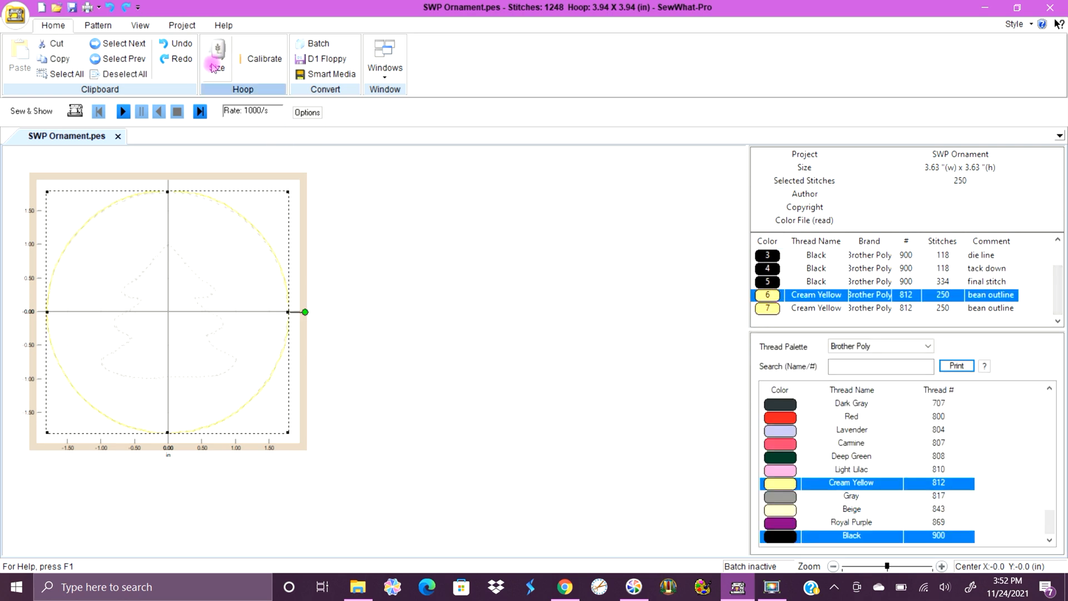
left_click(111, 25)
left_click(239, 74)
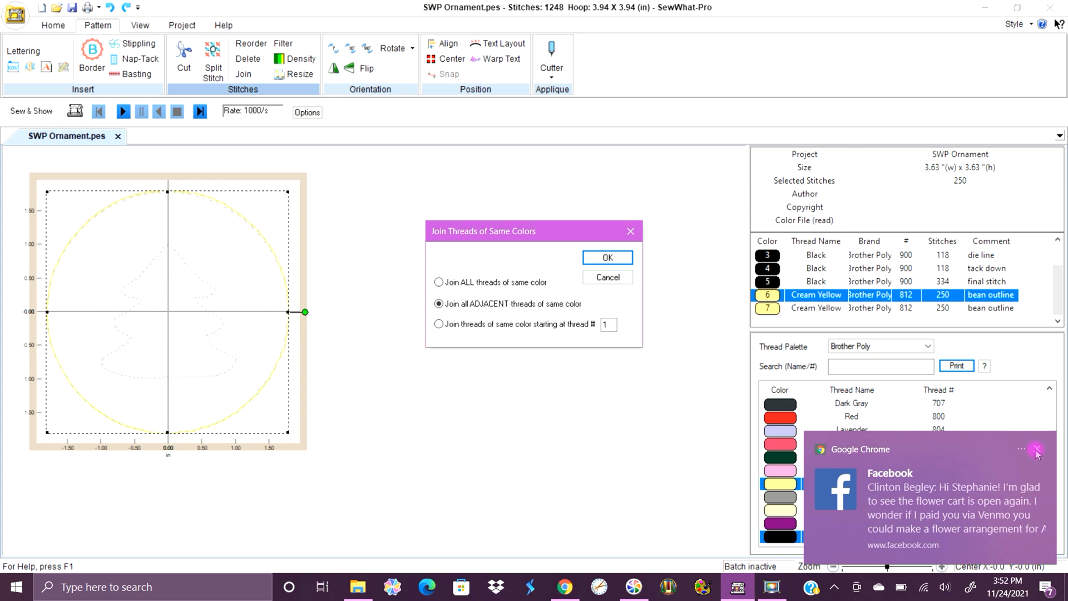
left_click(1036, 451)
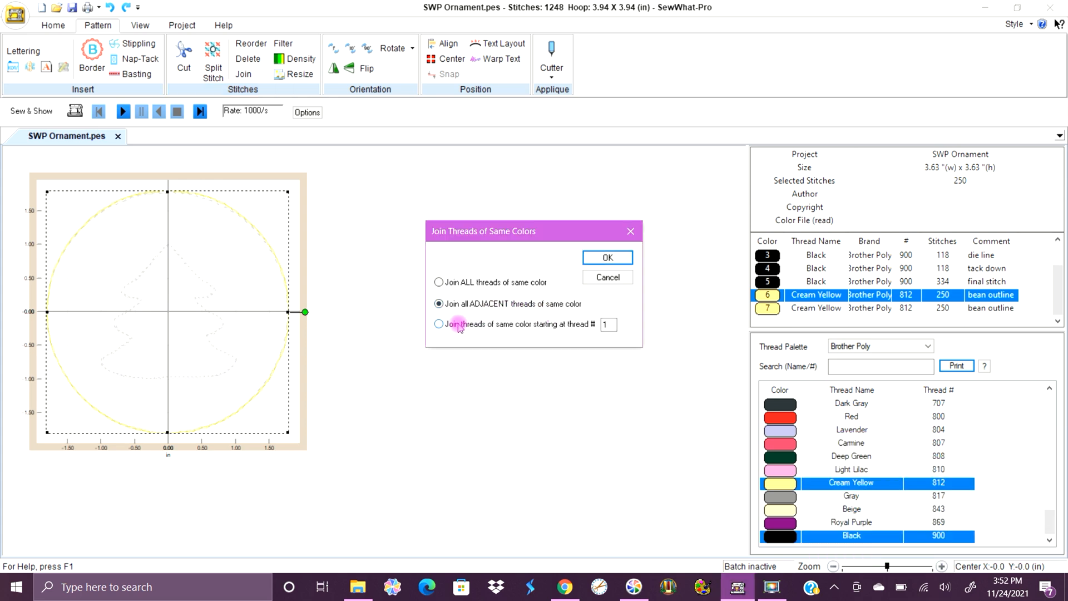
left_click(438, 325)
type("6")
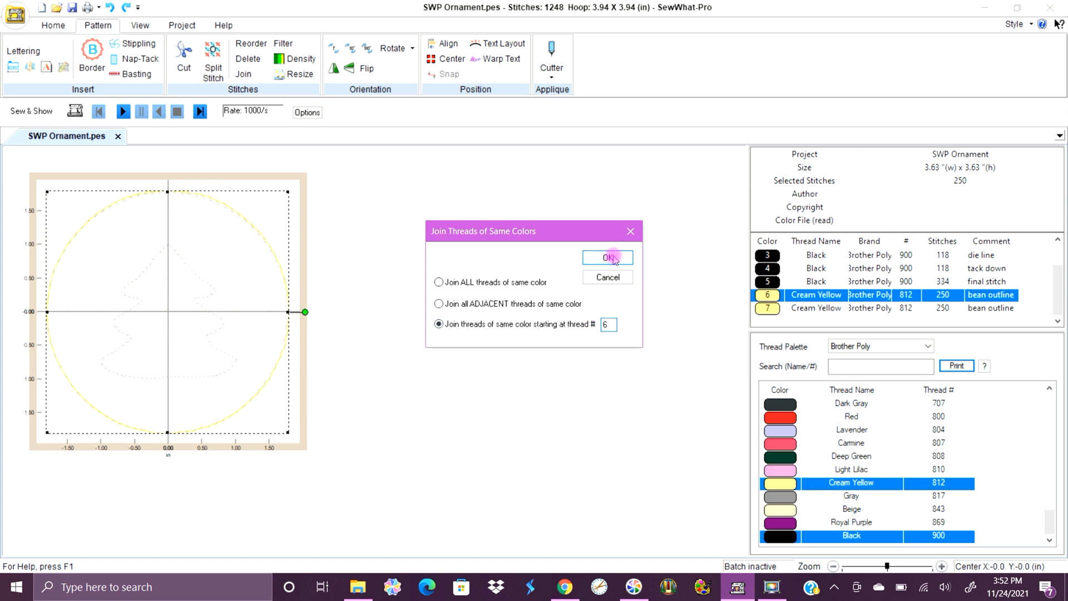
left_click(607, 258)
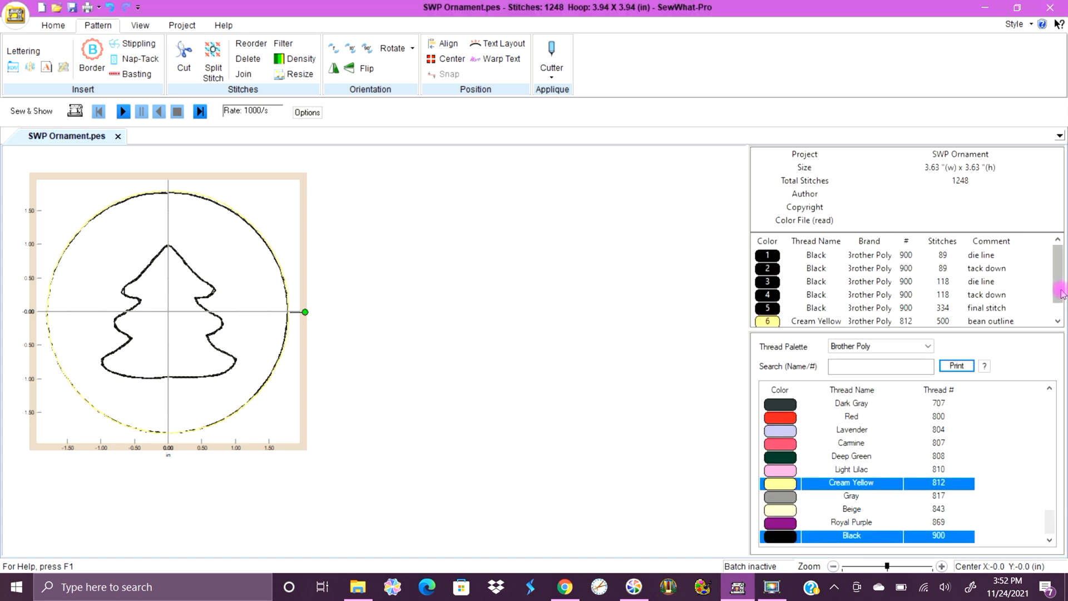
Examine the Cream Yellow bean outline and the Black final stitch individually in the thread list and design, then clear the selection.
scroll(1060, 294, "down", 1)
left_click(777, 309)
left_click(777, 310)
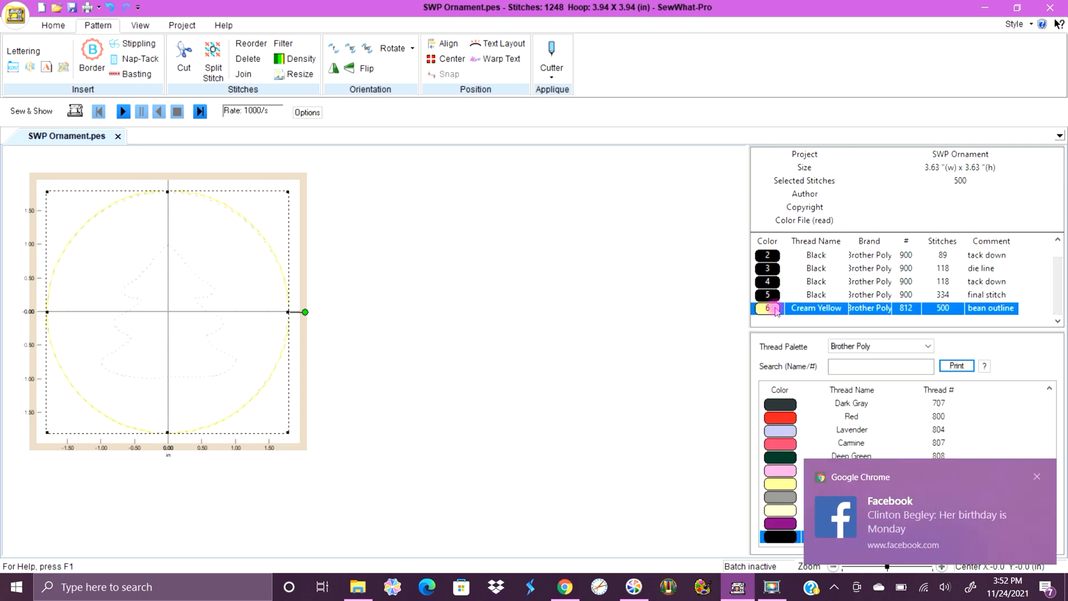
left_click(1037, 476)
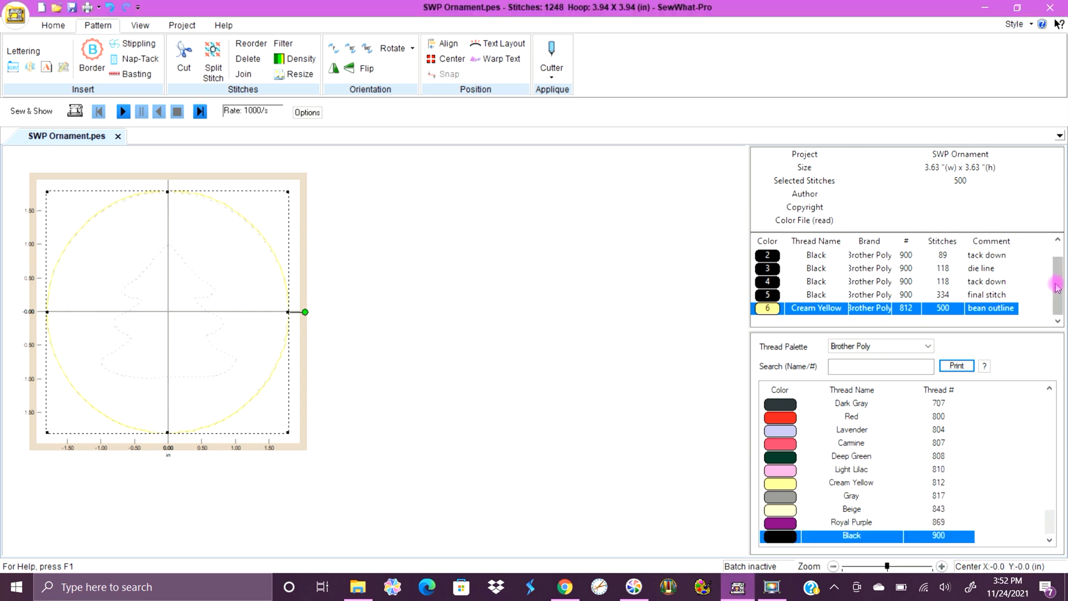
scroll(1057, 278, "up", 1)
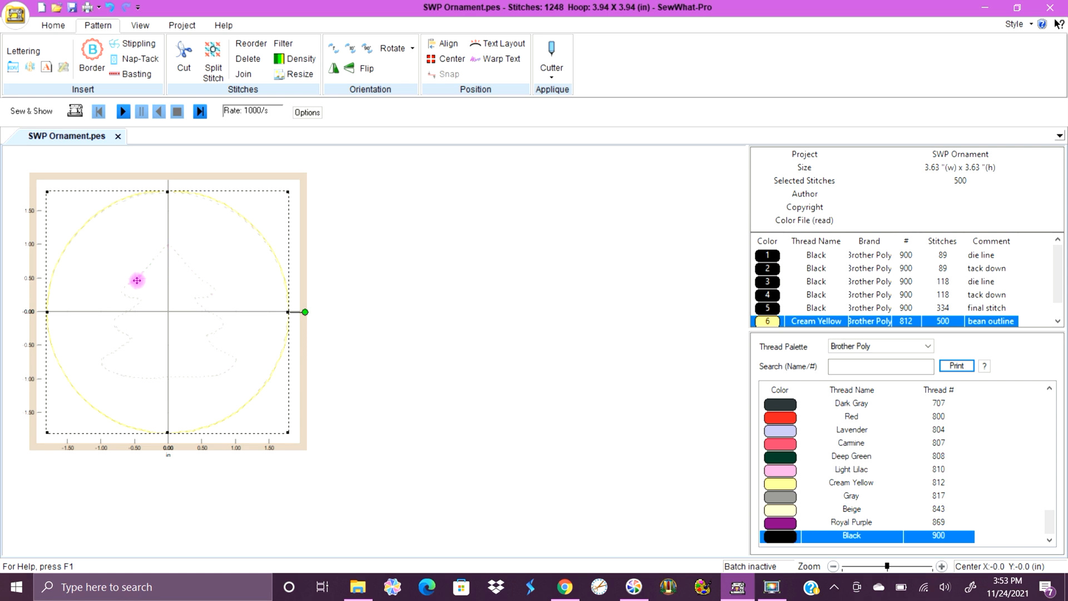
left_click(764, 308)
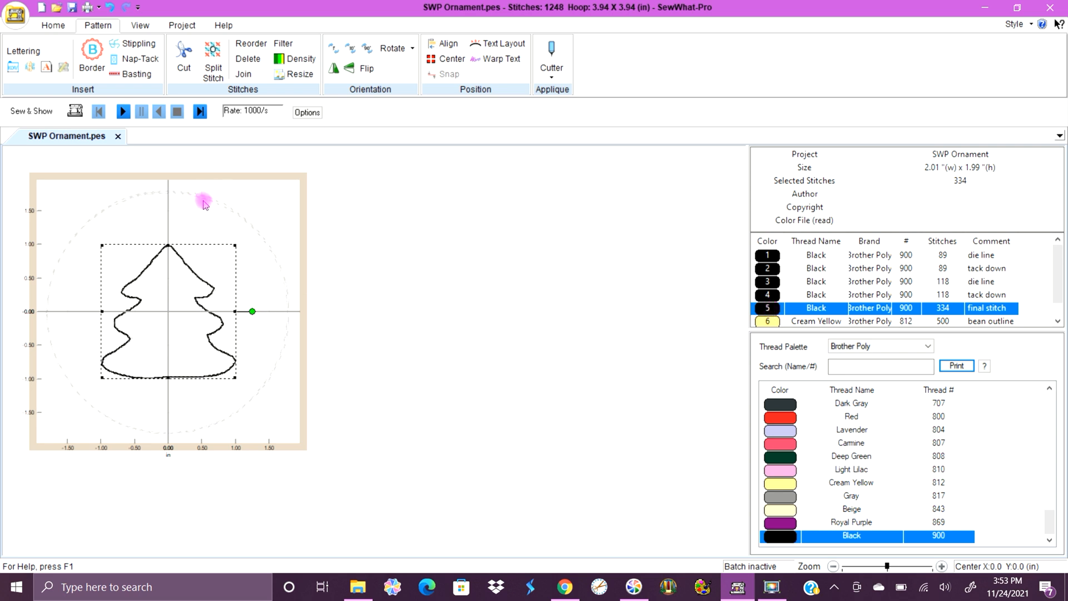
left_click(347, 219)
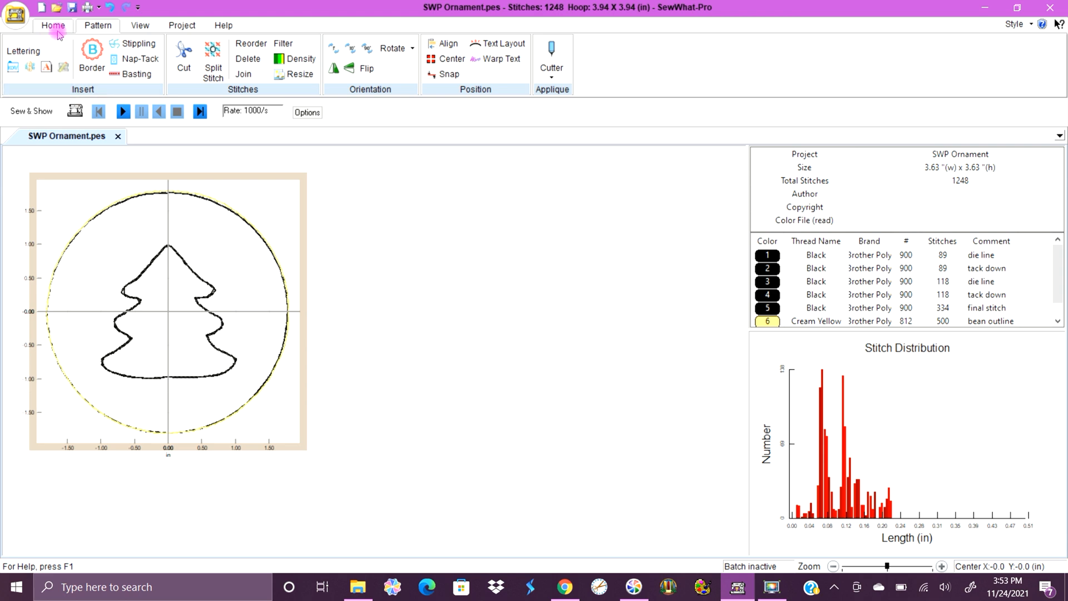
Save the design to the Desktop as "Finished Ornament" in Brother/Baby Lock Professional (*.pes) format and bring the USB drive window into view.
left_click(53, 25)
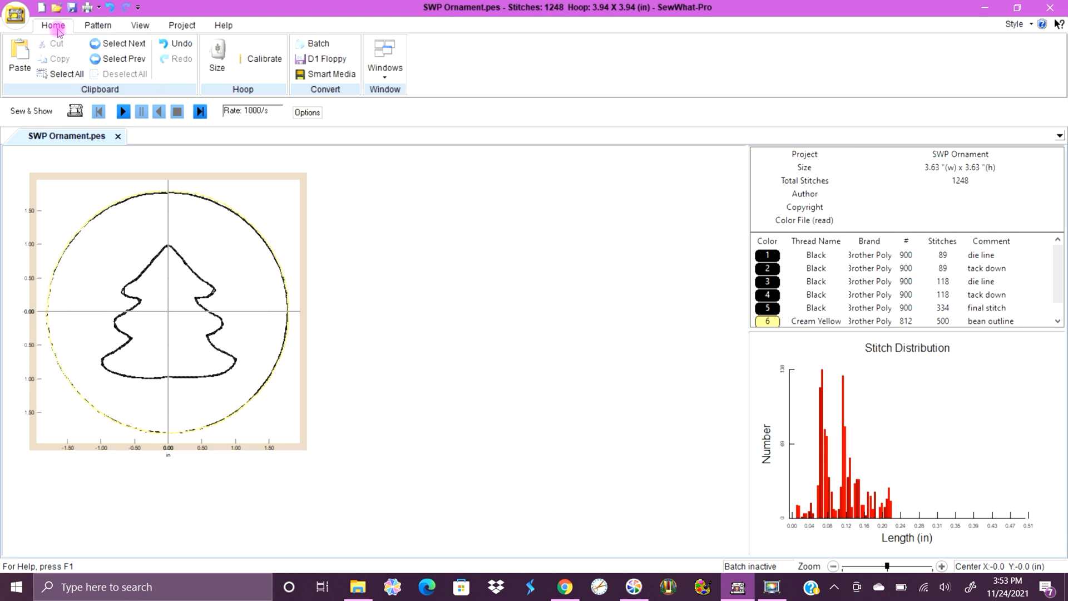
left_click(15, 16)
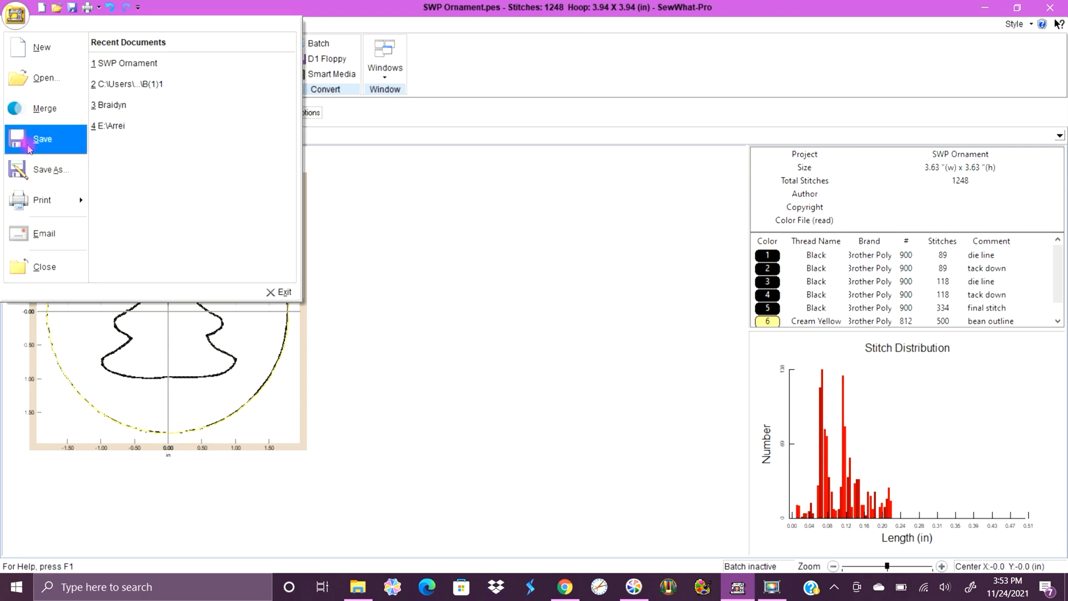
left_click(35, 171)
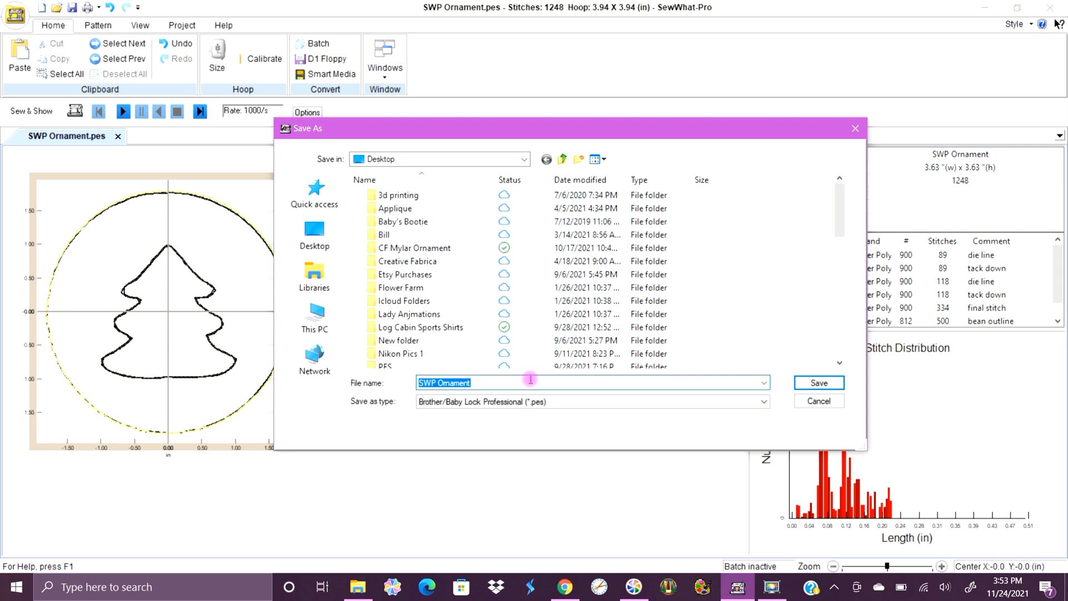
type("Flnii")
type("shed Or")
type("namen")
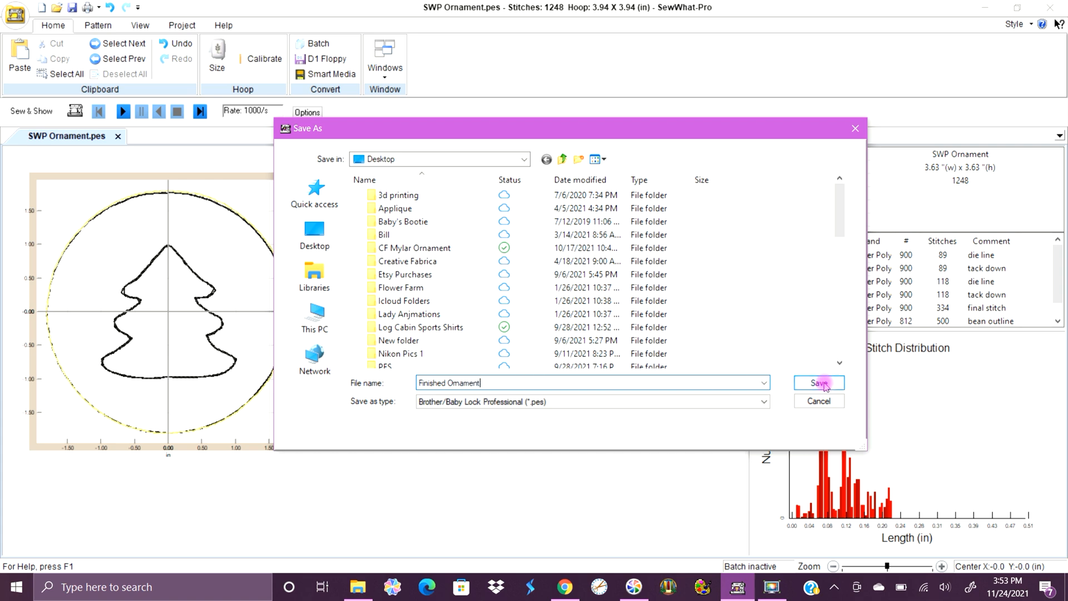
left_click(821, 383)
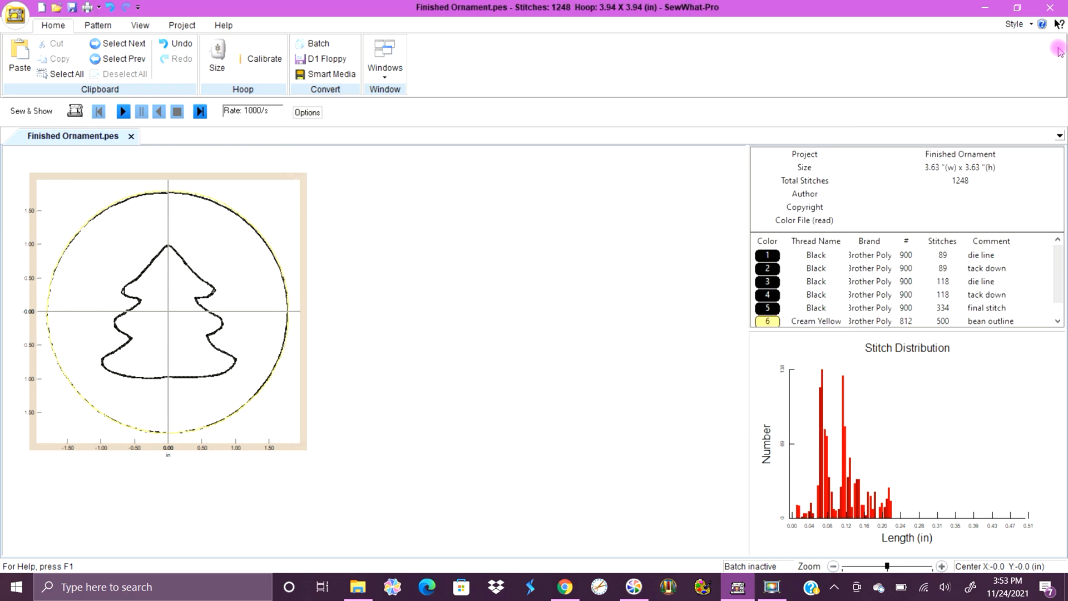
left_click(985, 8)
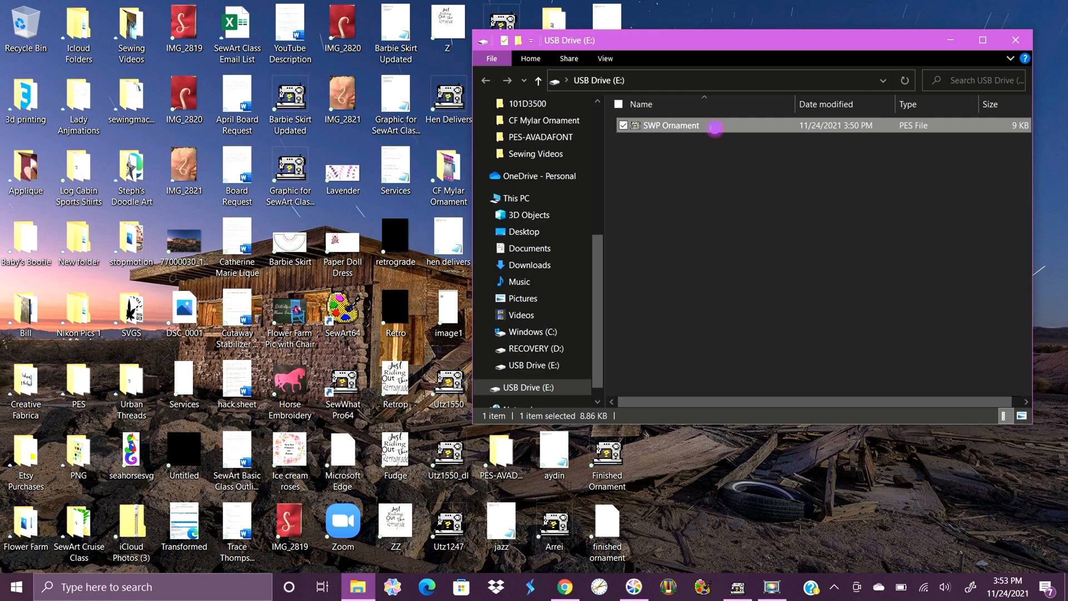
right_click(714, 128)
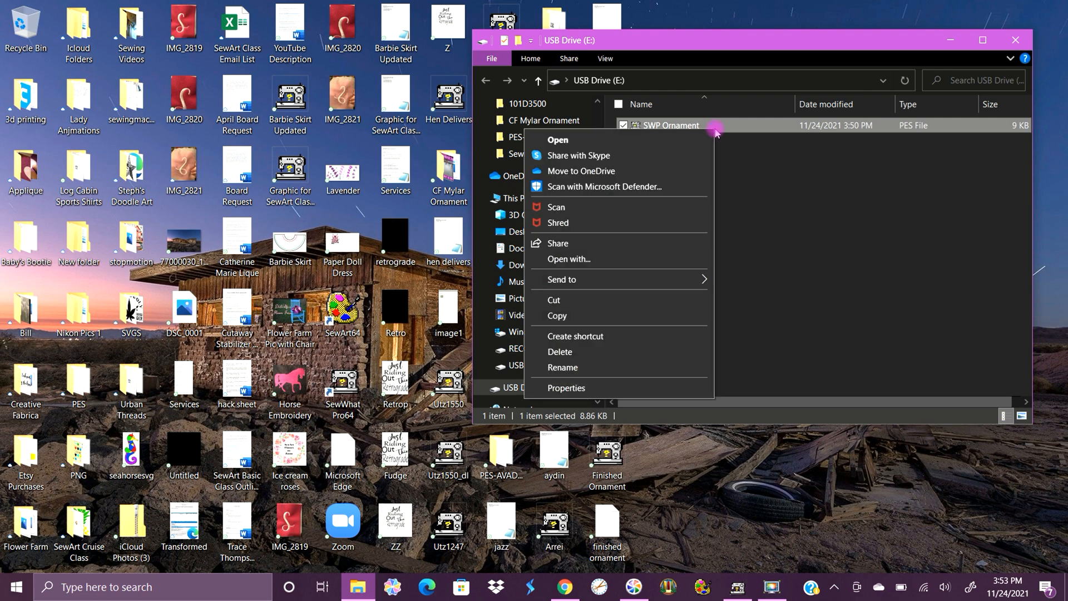
left_click(652, 351)
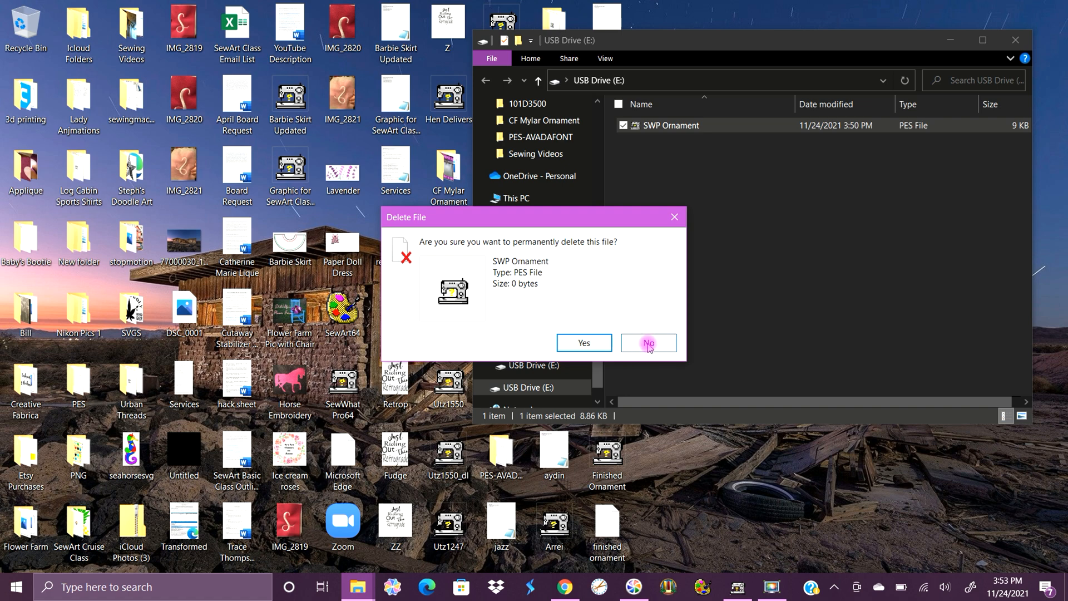
left_click(649, 343)
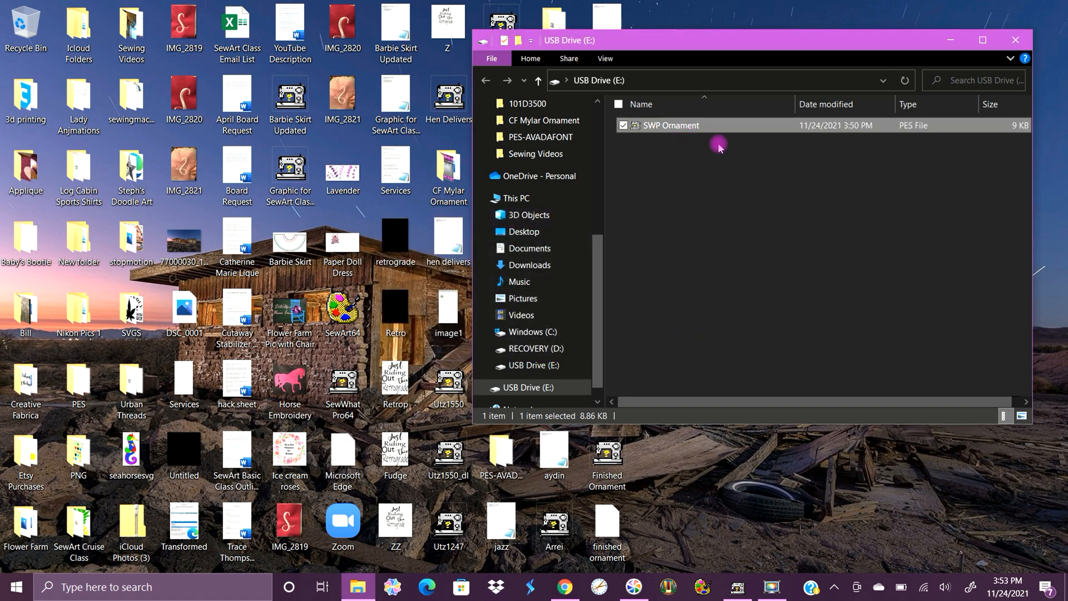
Copy the Finished Ornament stitch file from the desktop to USB Drive (E:), moving the drive window clear of the file.
left_click(705, 151)
left_click_drag(732, 45, 907, 50)
left_click_drag(607, 454, 869, 158)
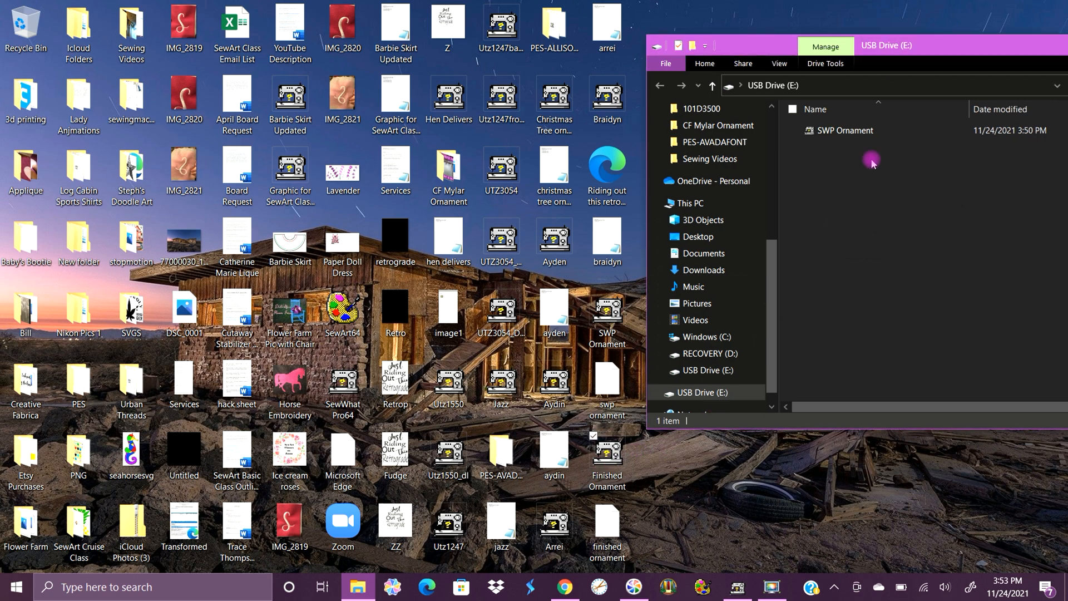
left_click_drag(908, 49, 781, 45)
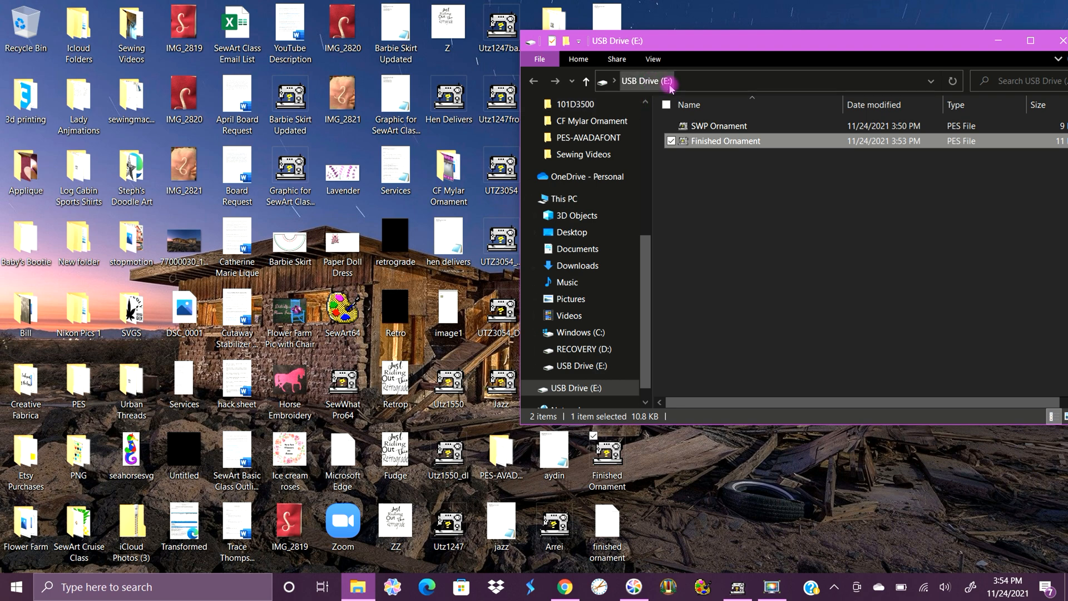
left_click(773, 587)
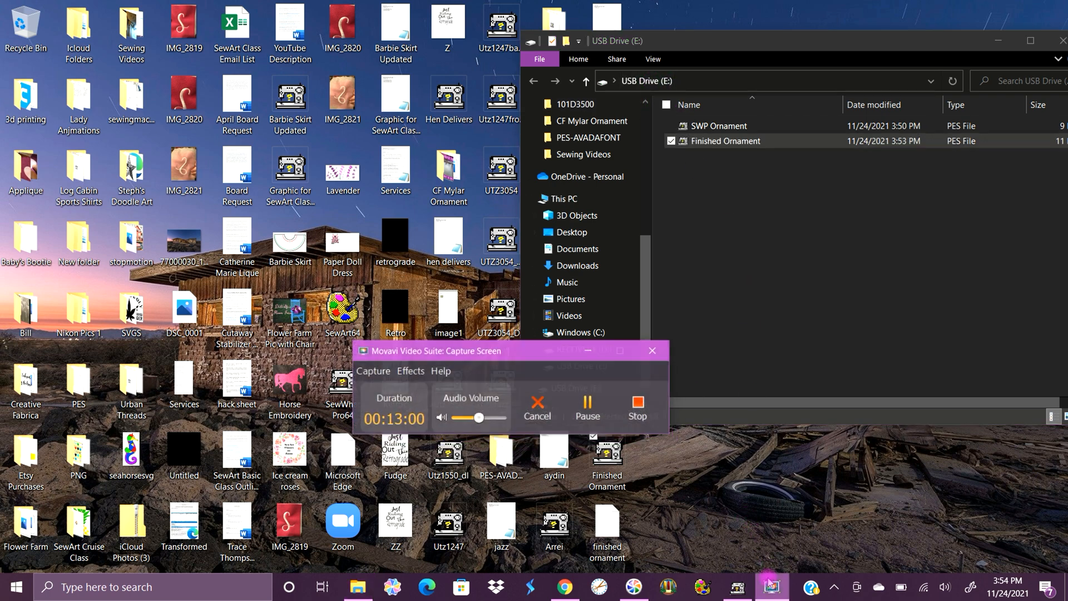
left_click(635, 401)
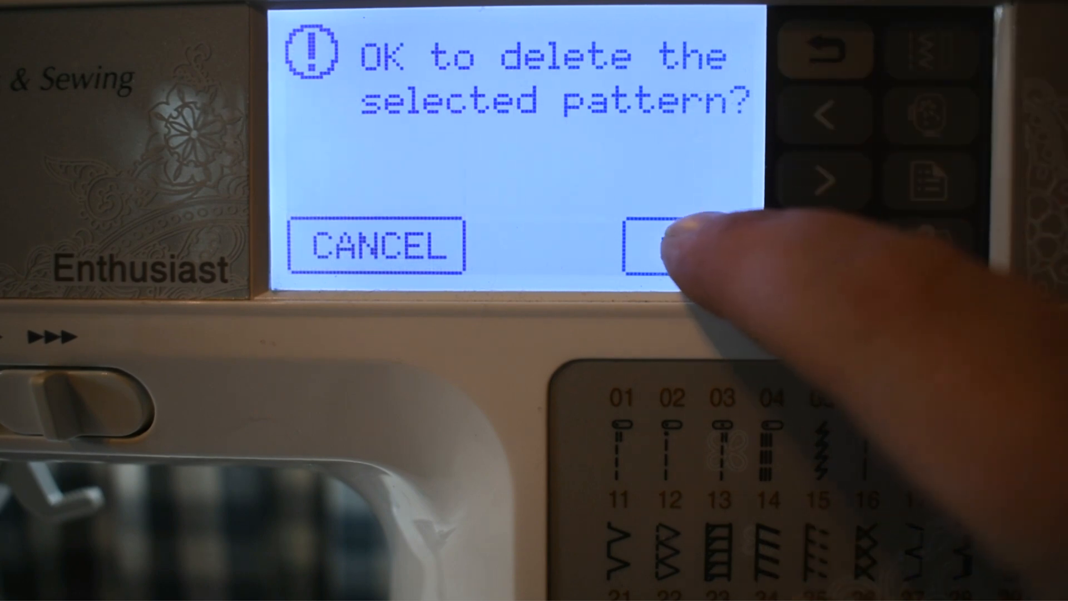
left_click(665, 245)
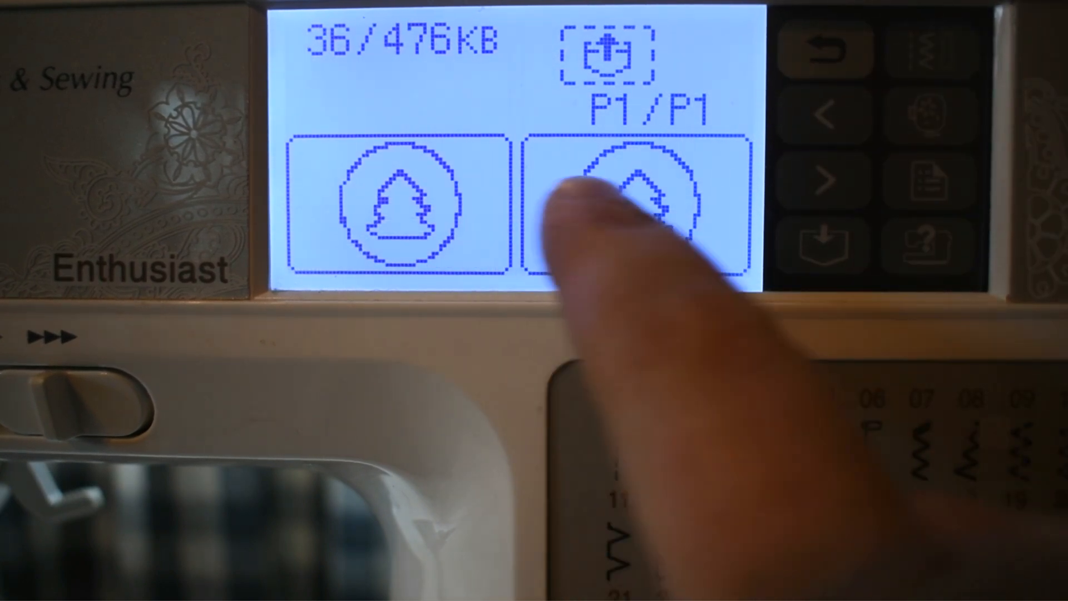
left_click(562, 195)
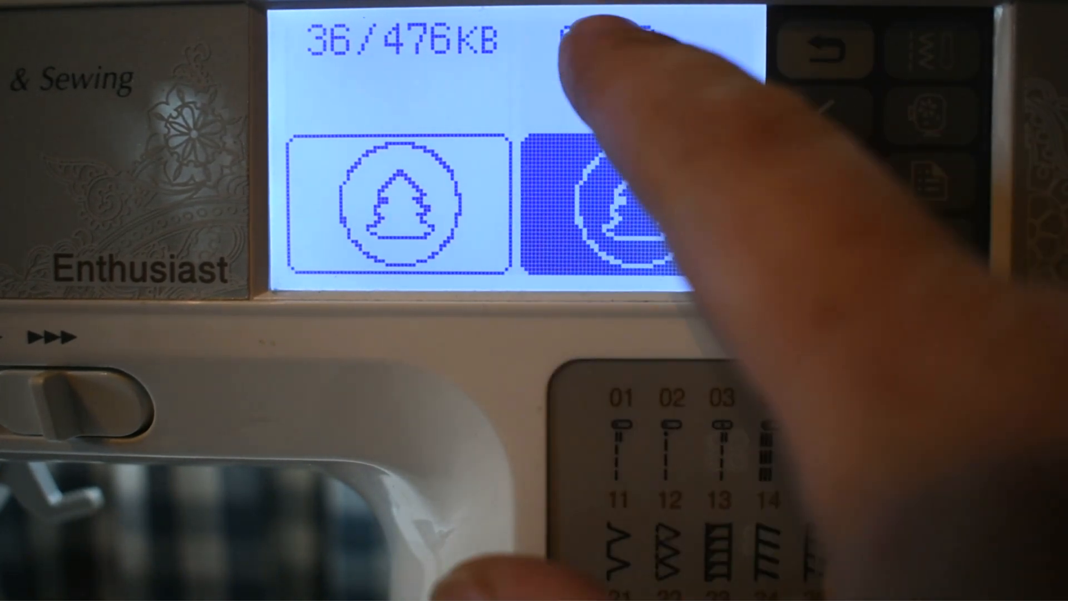
left_click(608, 51)
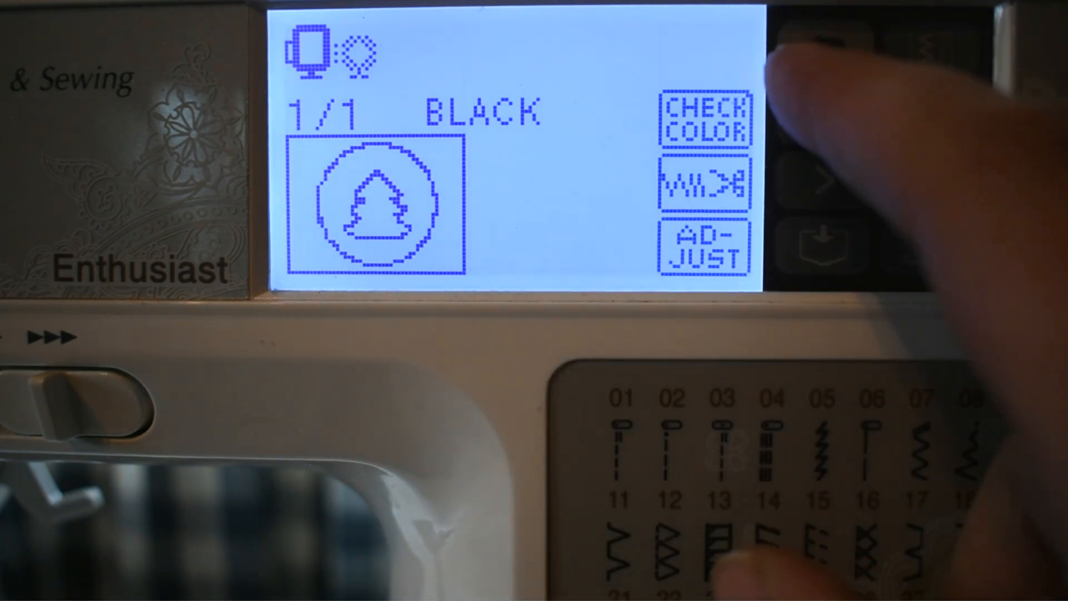
left_click(790, 42)
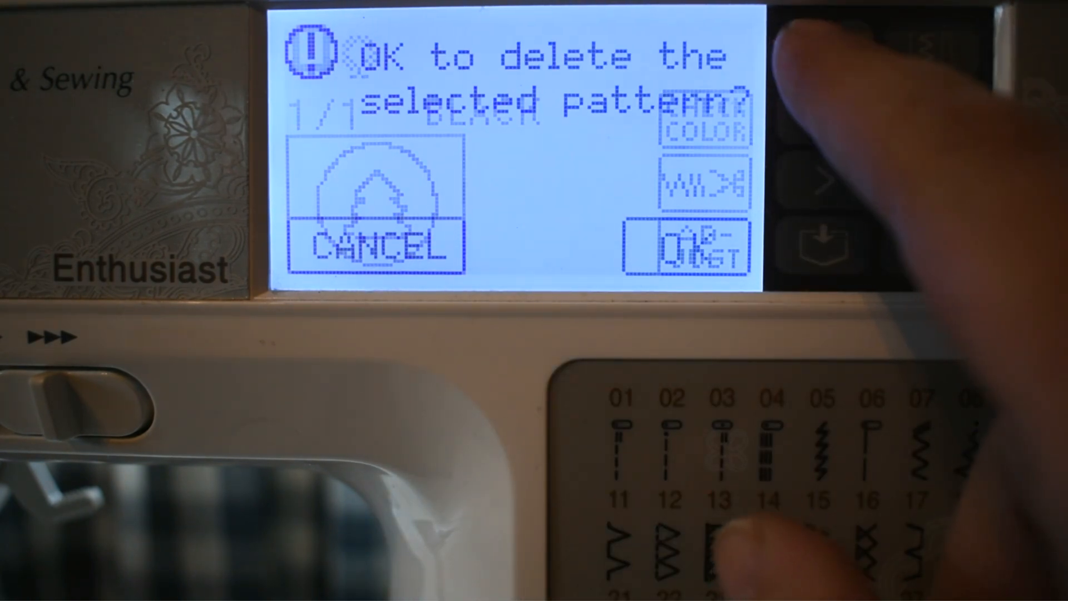
left_click(691, 245)
left_click(634, 173)
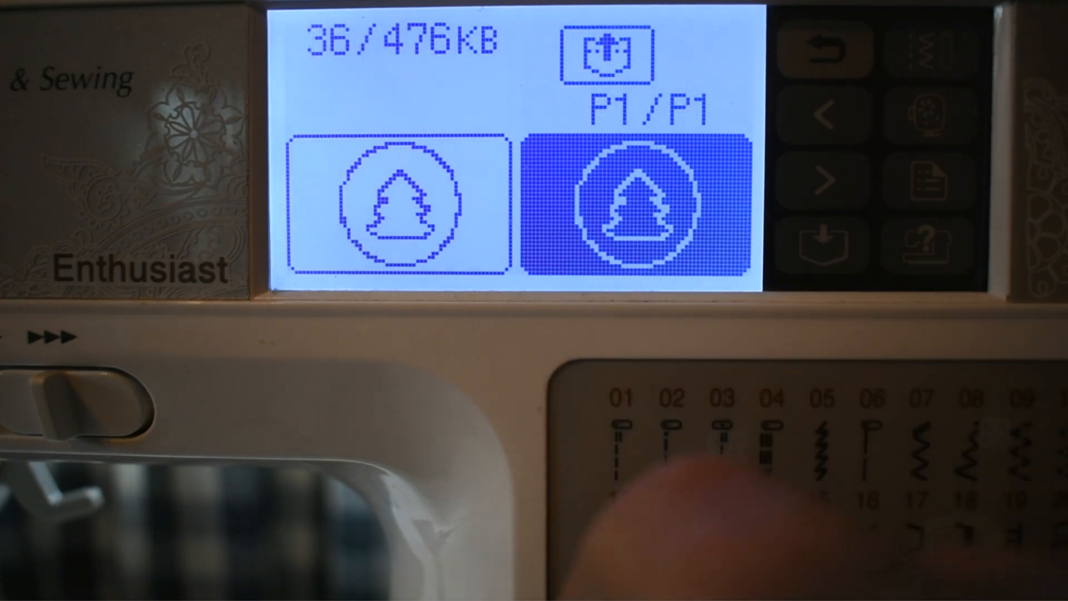